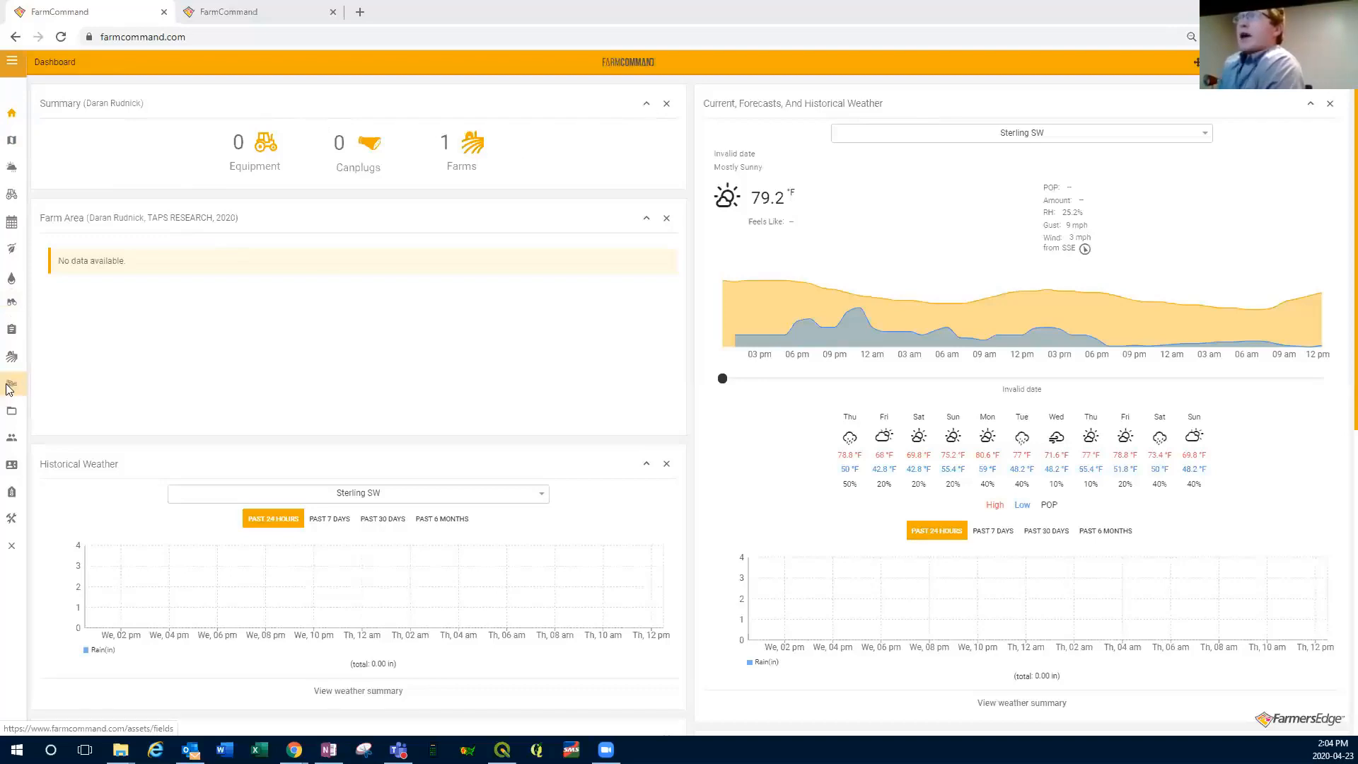
Step: Open the Crop Manager and select the grower's TAPS RESEARCH farm for the 2020 season
click(19, 255)
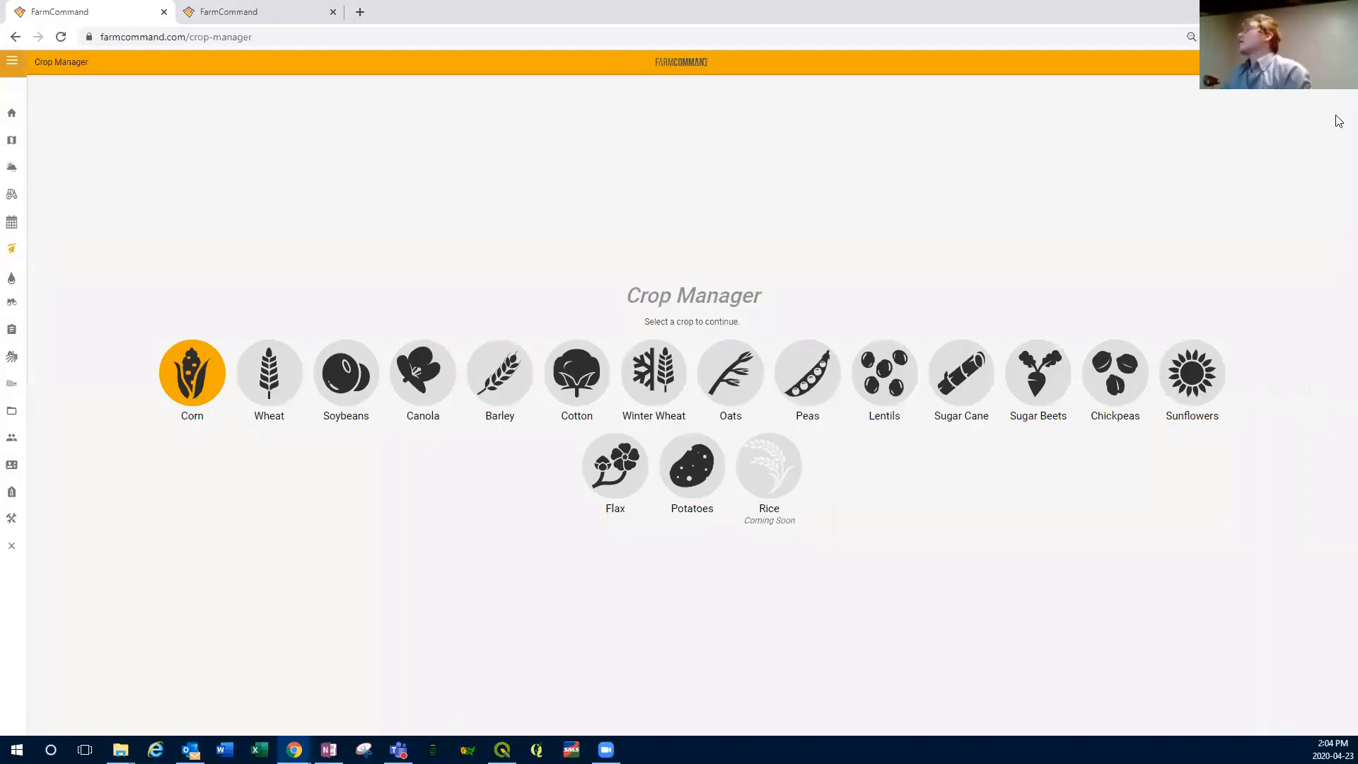
click(1296, 62)
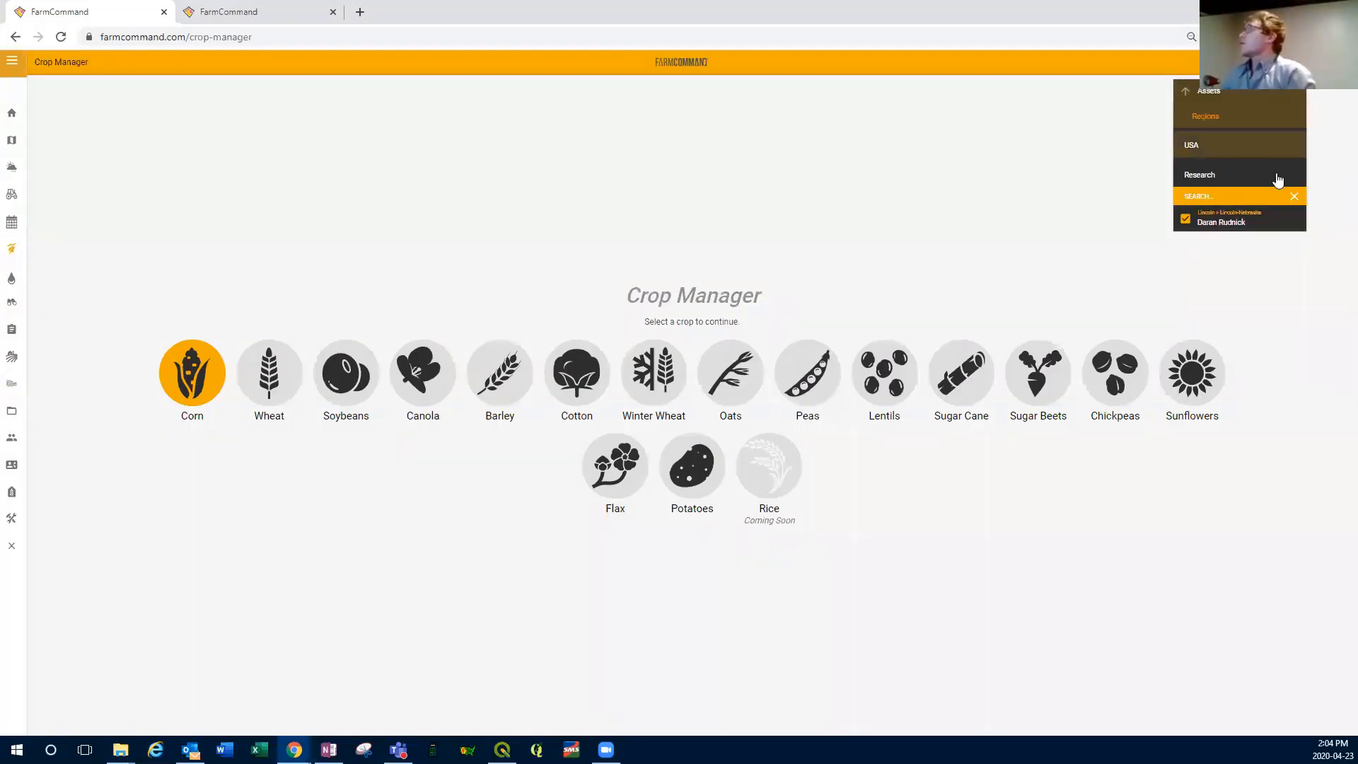
click(1221, 222)
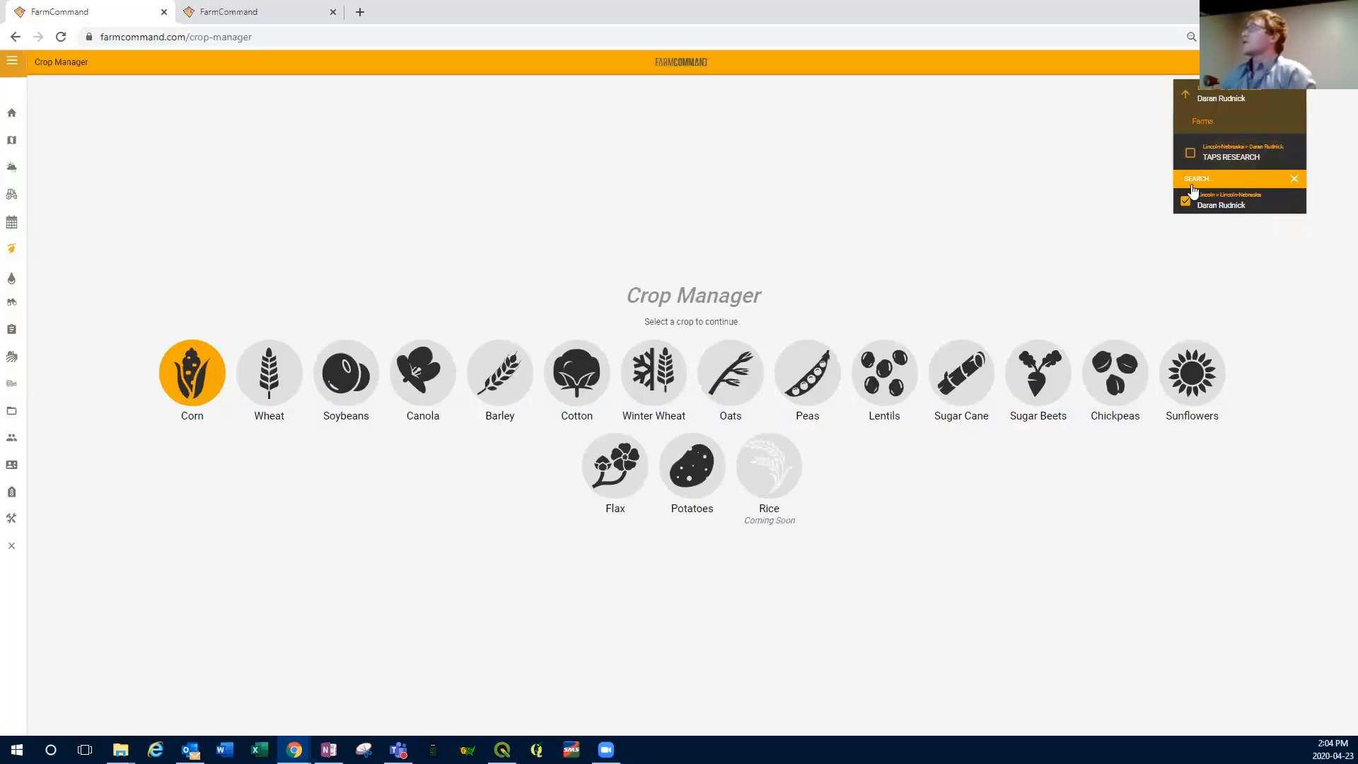
click(1192, 163)
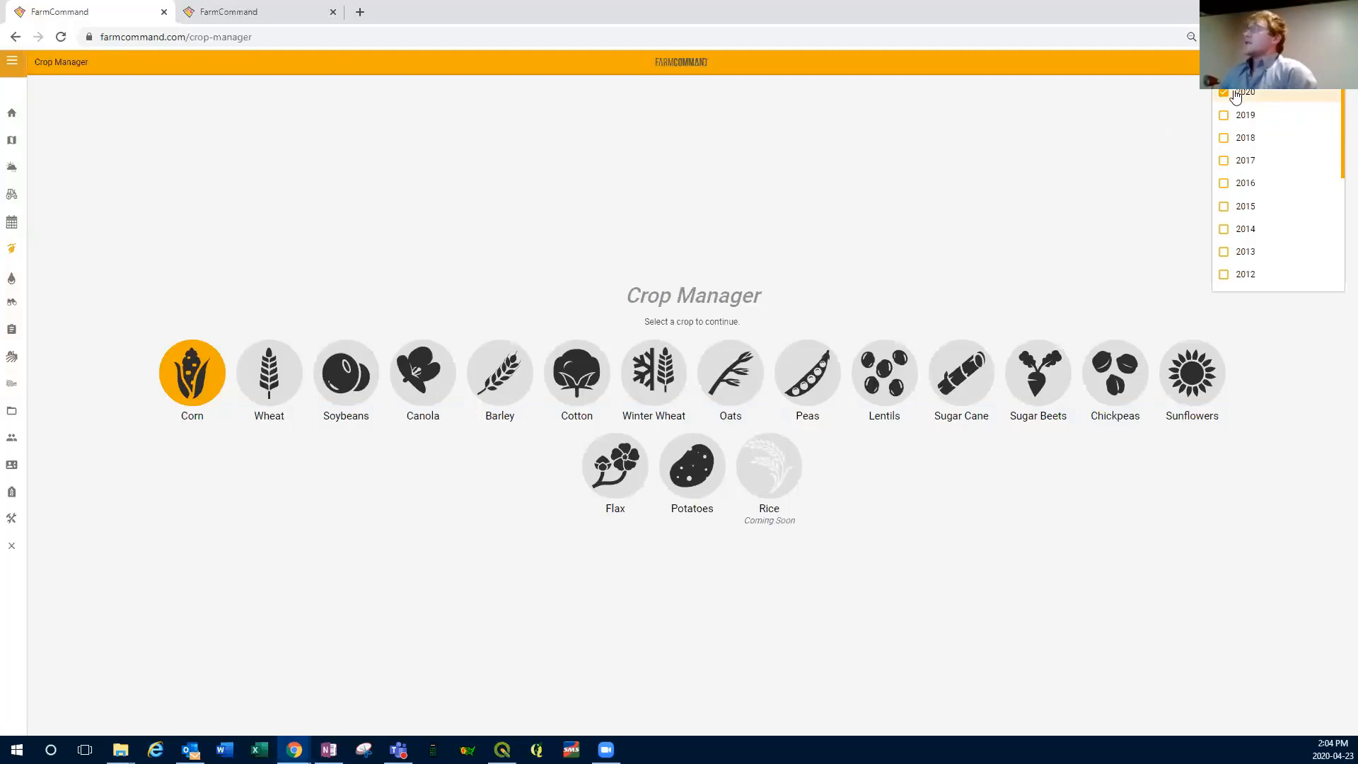
click(243, 236)
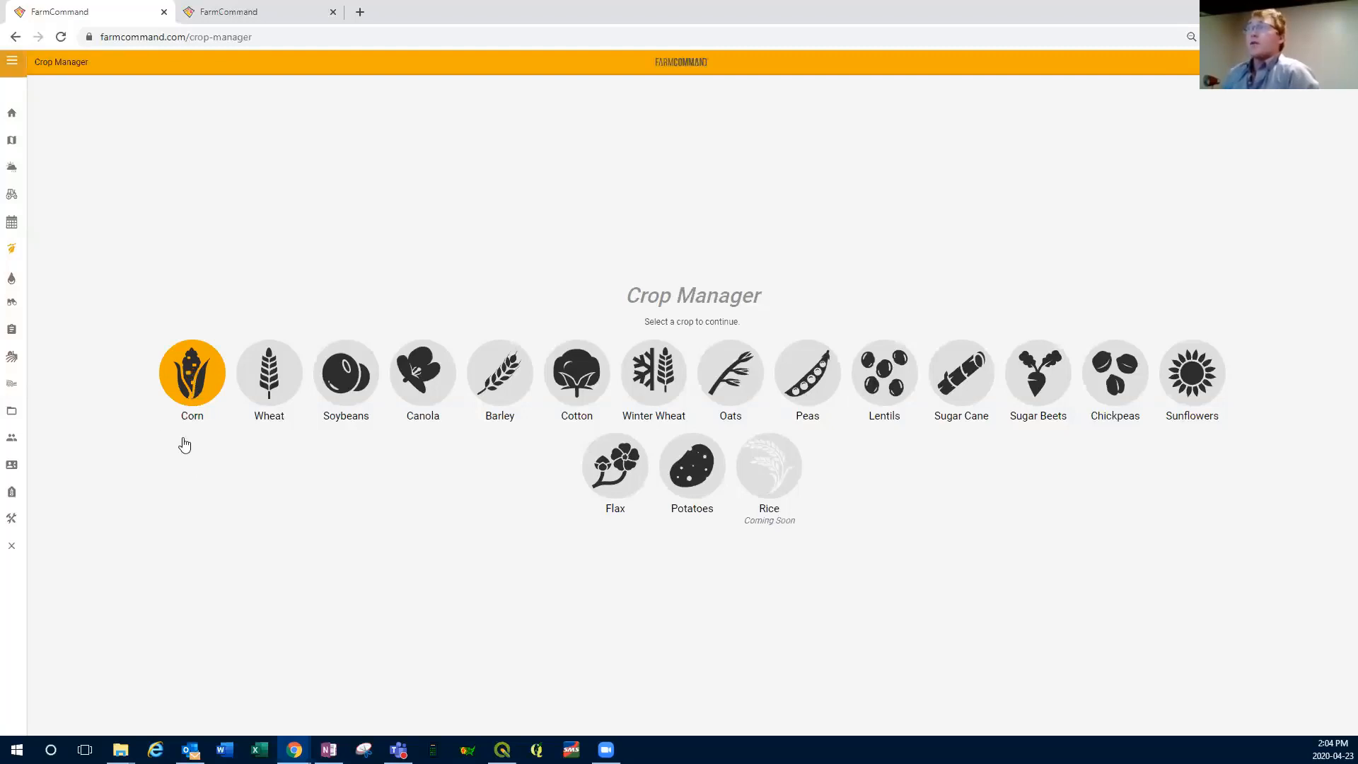
Step: Open the corn crop and go to the nitrogen managed fields from the TAPS Pivot Corn field
click(184, 373)
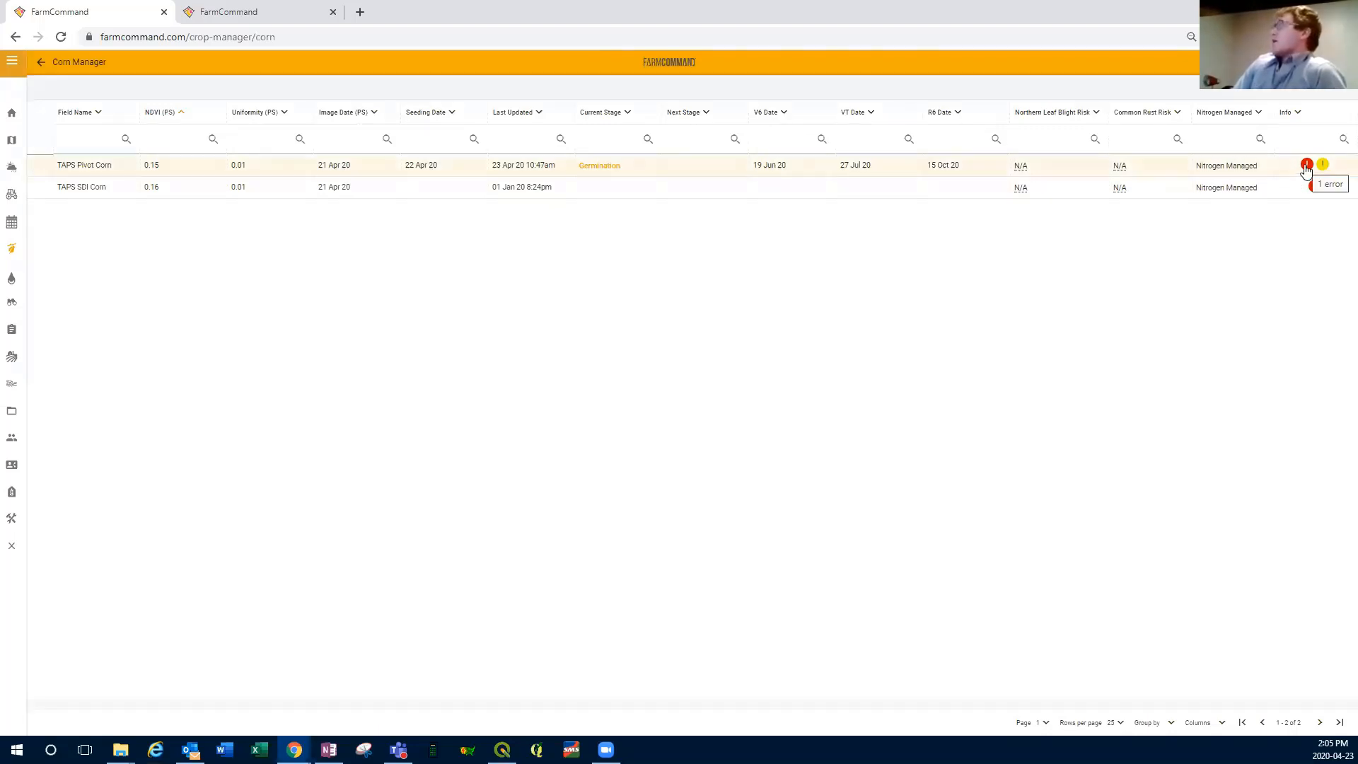
click(1213, 169)
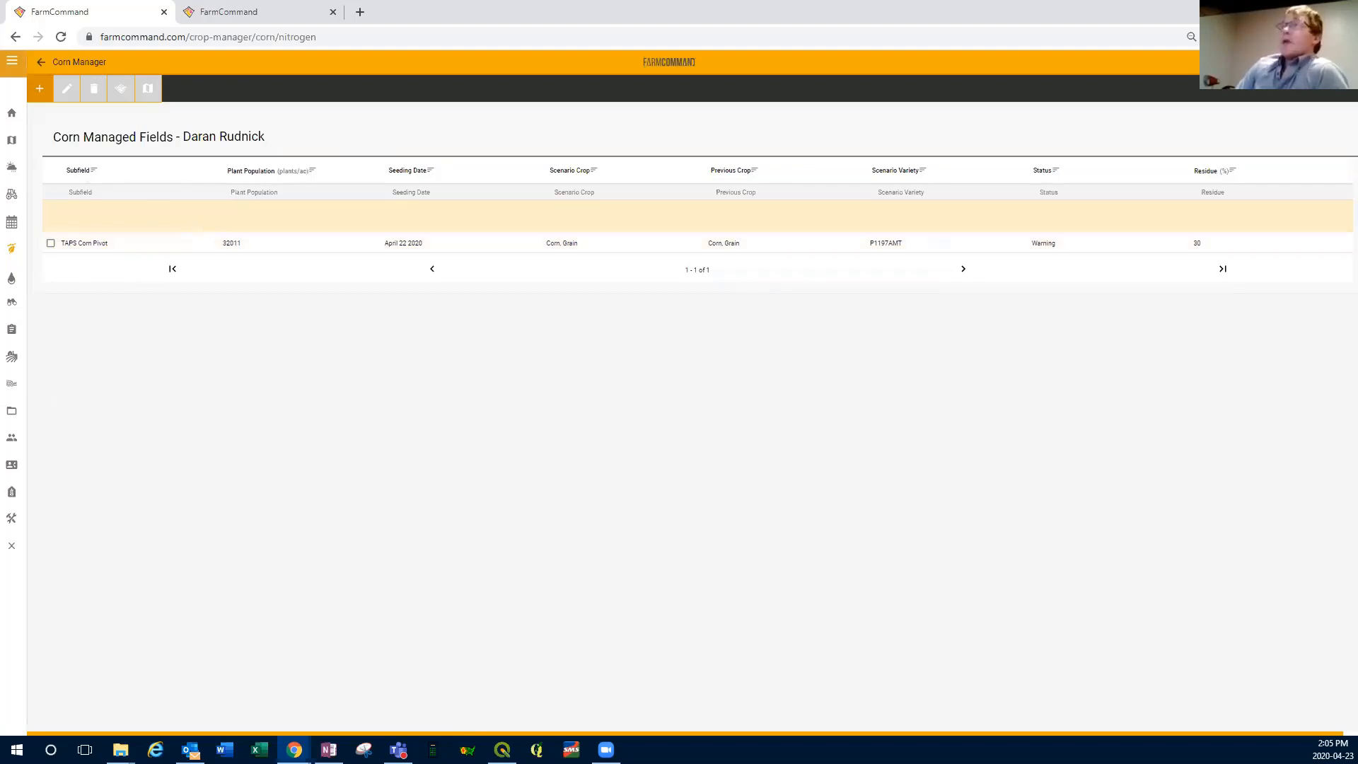
Step: Start a new nitrogen managed field for subfield TAPS Corn Pivot, using the 2020 corn (RxProZone) scenario and Field Information as yield target source
click(41, 89)
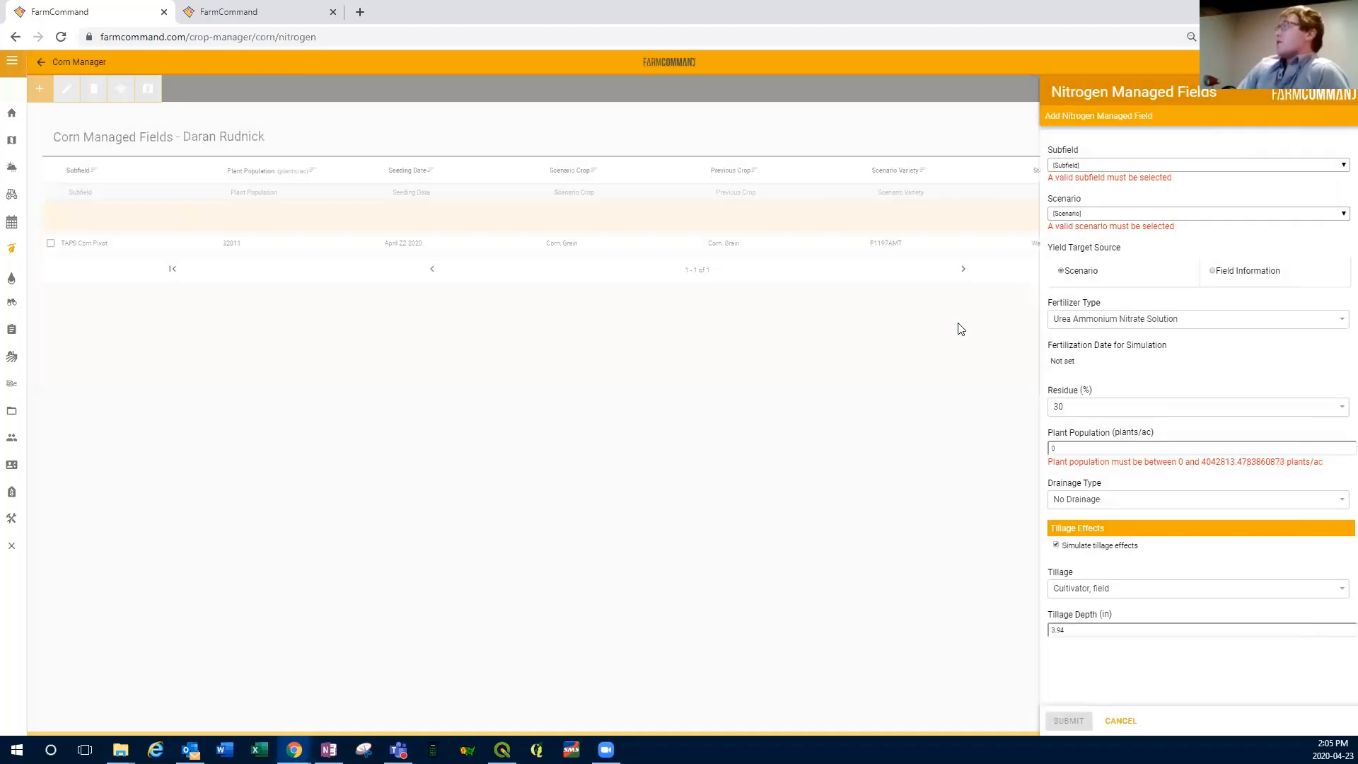
click(1339, 167)
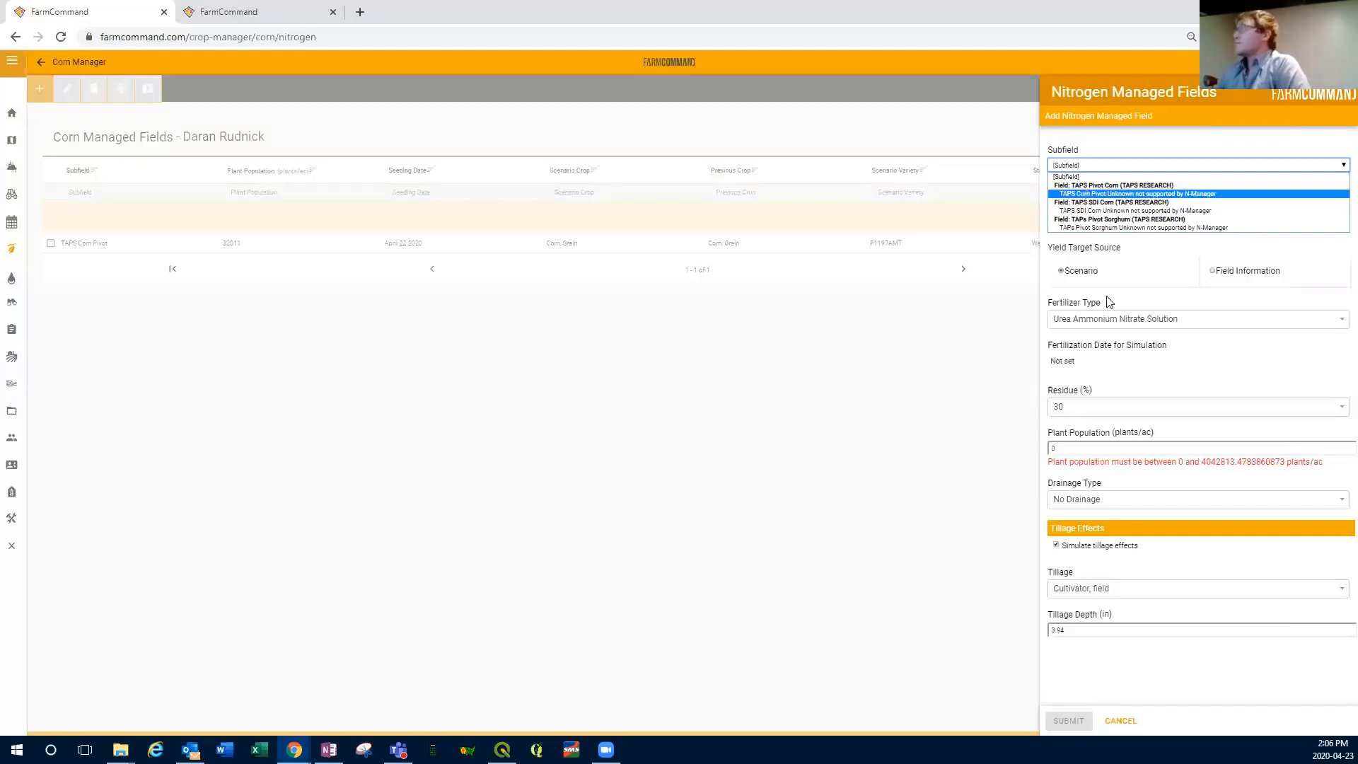
click(1083, 193)
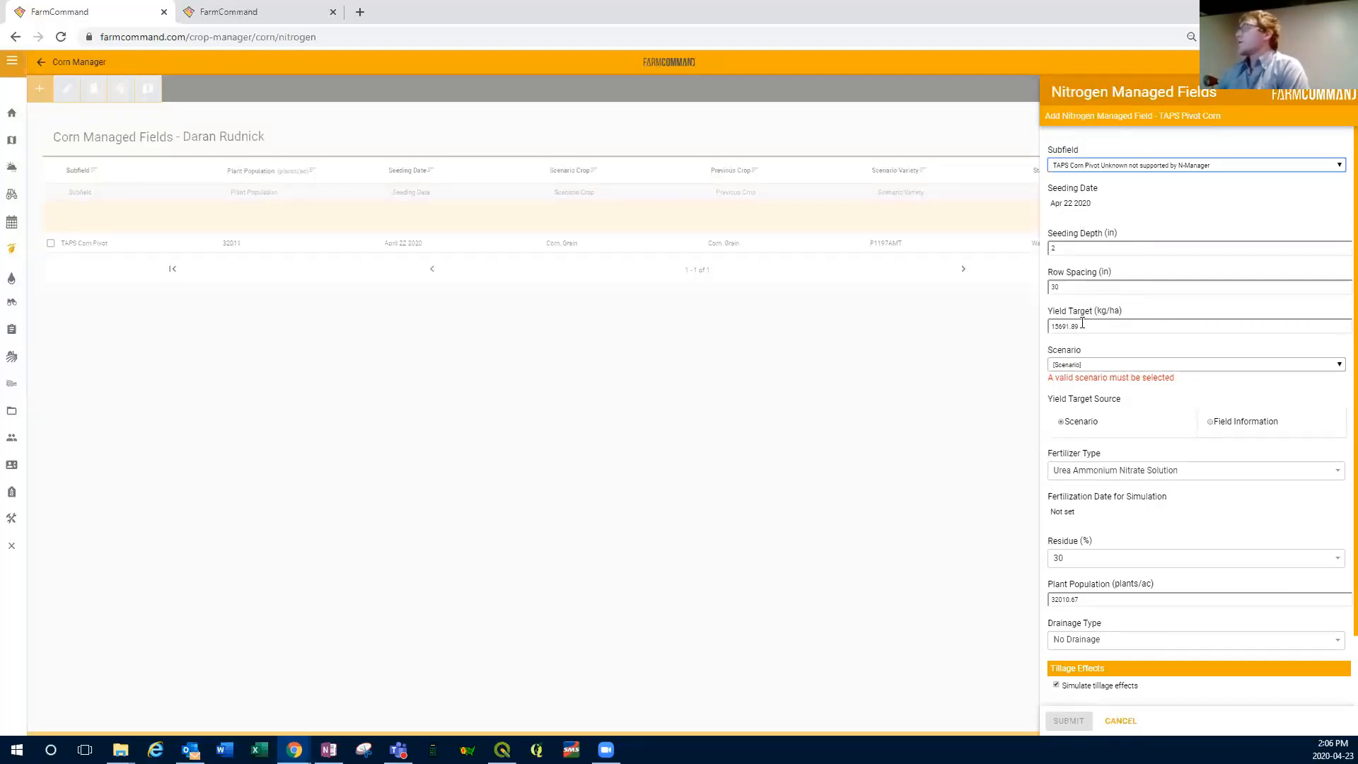
click(1338, 366)
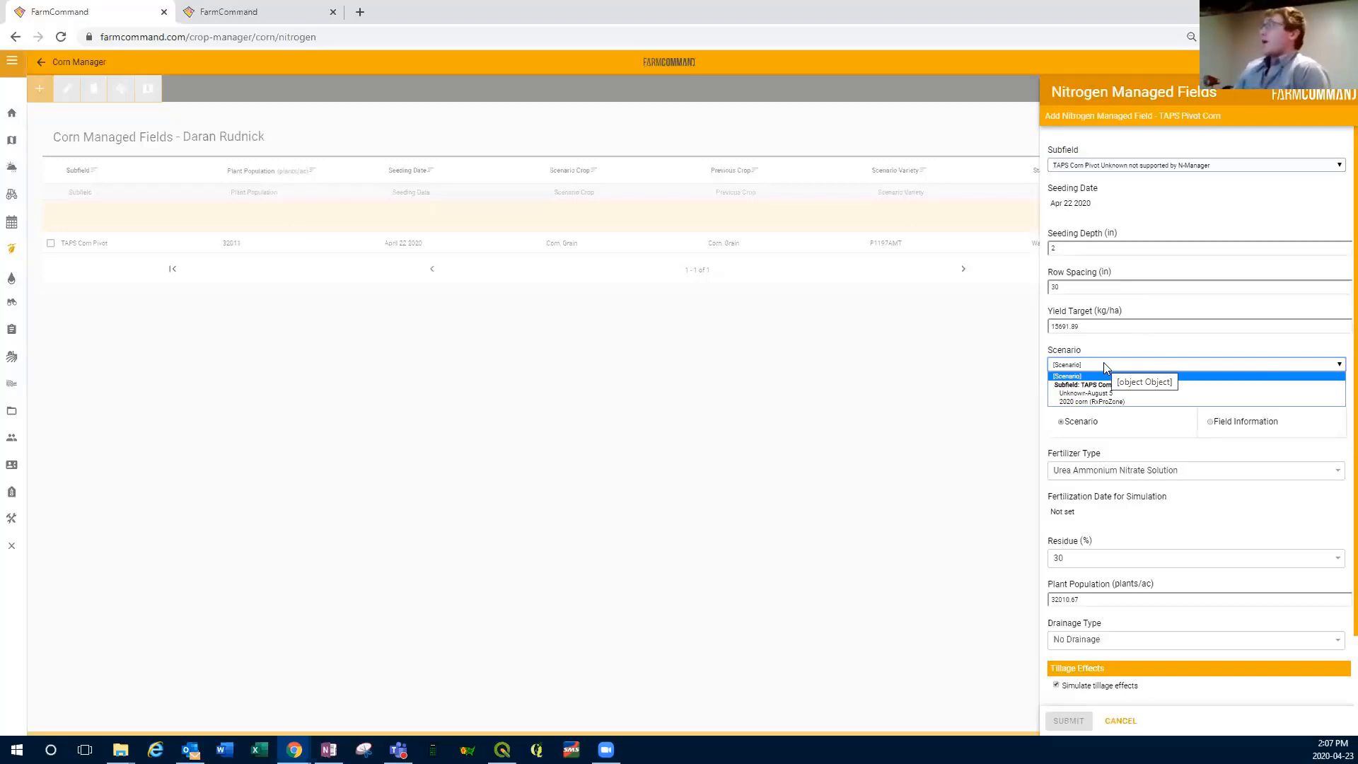
click(1098, 403)
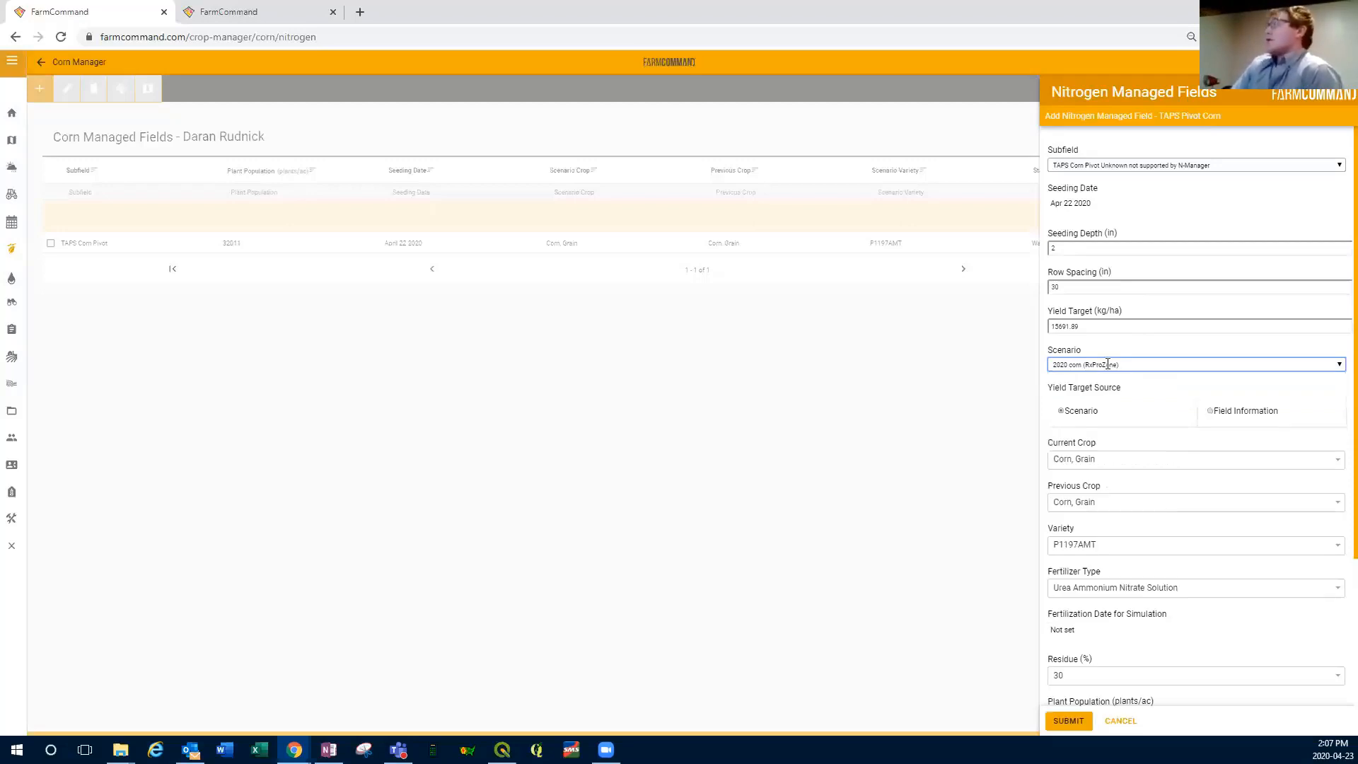
scroll(1279, 381, down, 3)
scroll(1185, 311, up, 3)
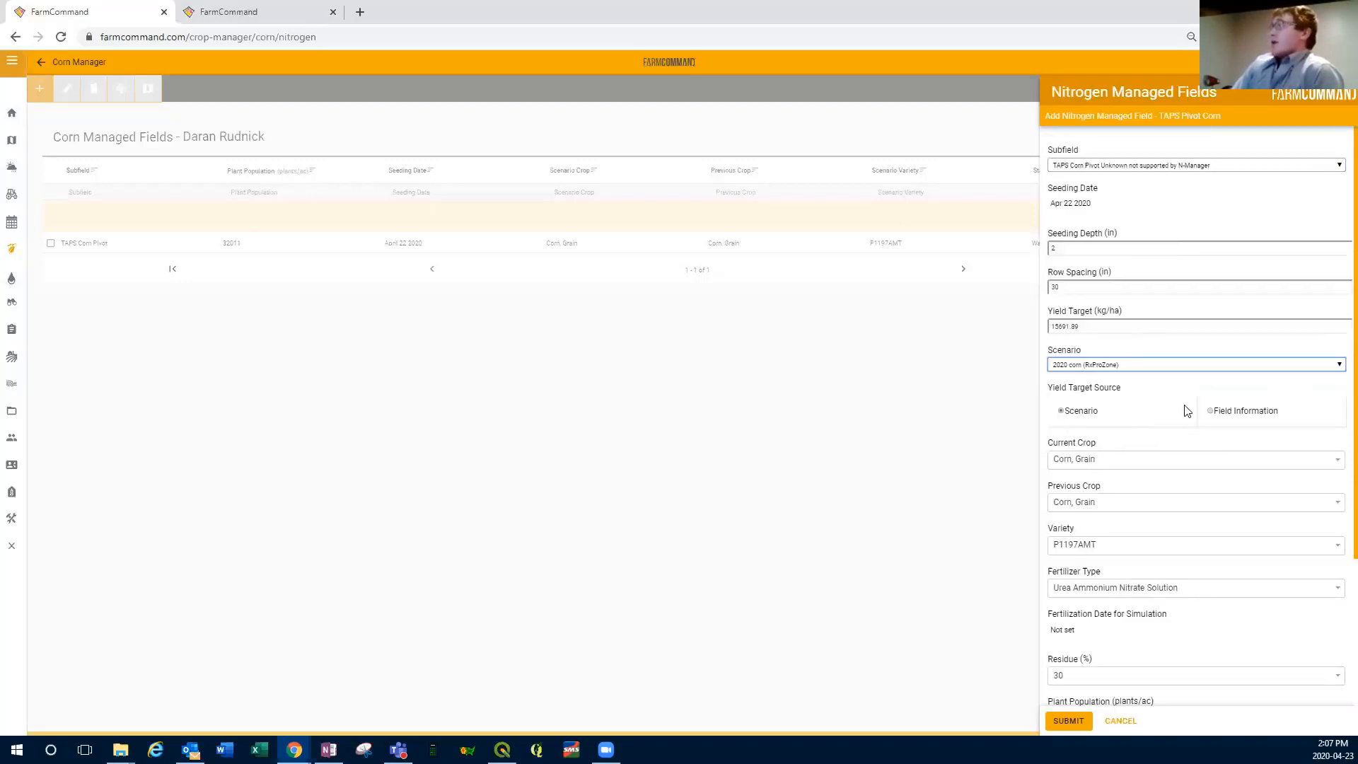
click(1210, 411)
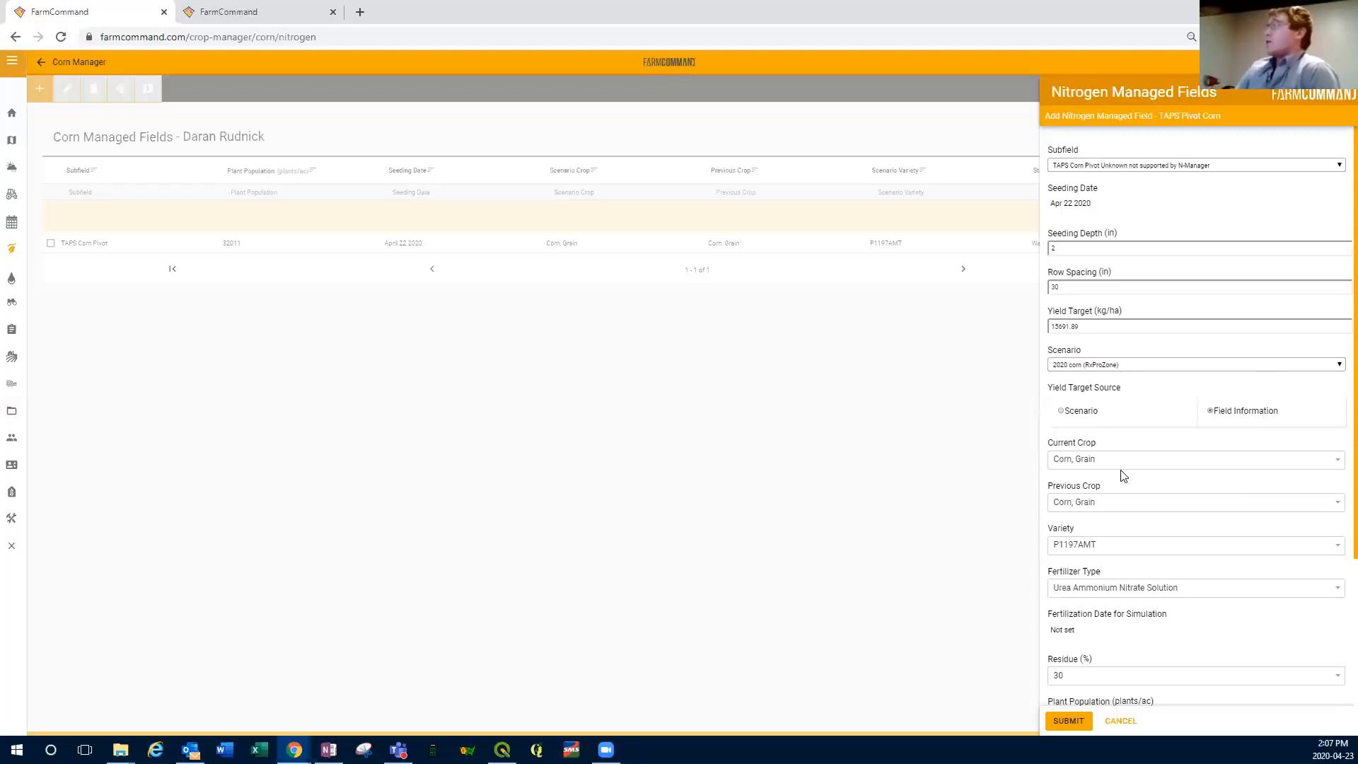
Step: Choose Urea Ammonium Nitrate Solution as the fertilizer type and set the fertilization date for simulation to May 27 2020
scroll(1122, 476, down, 3)
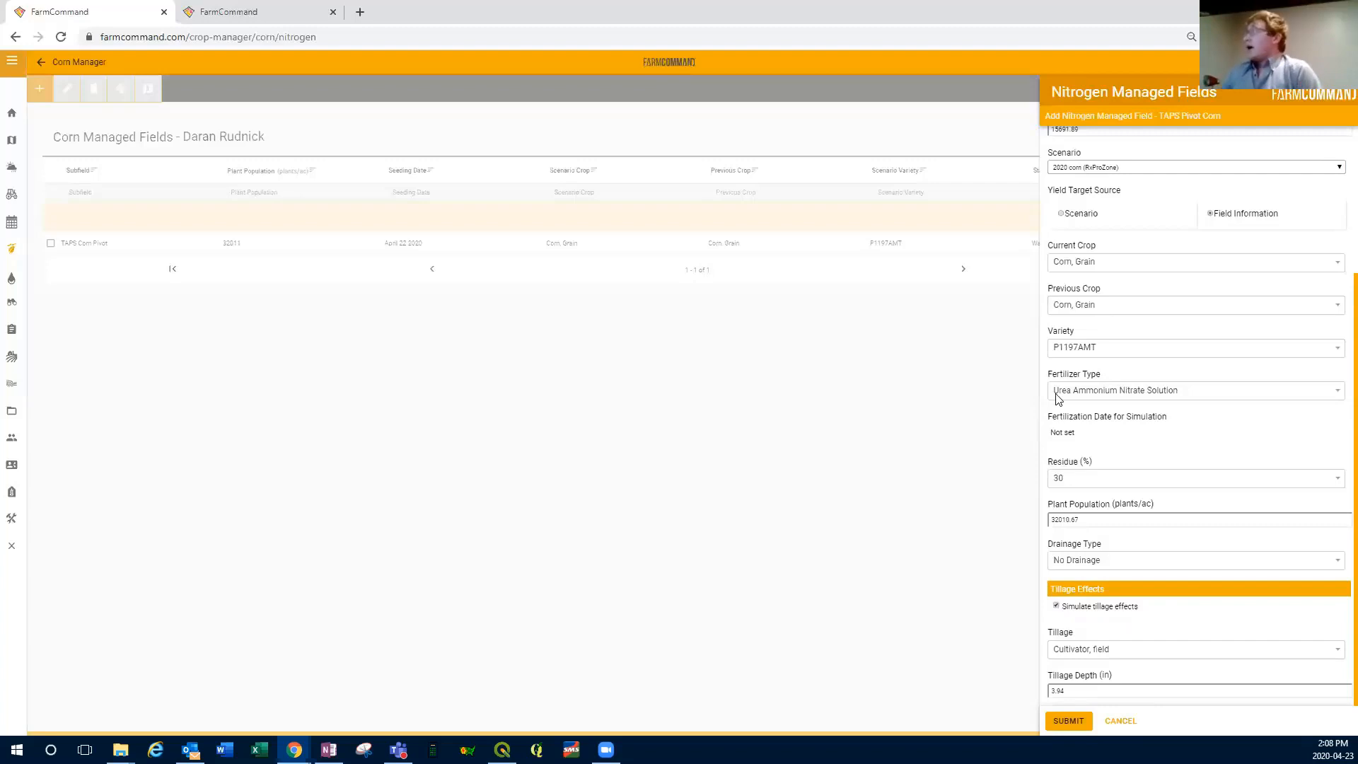
click(1336, 393)
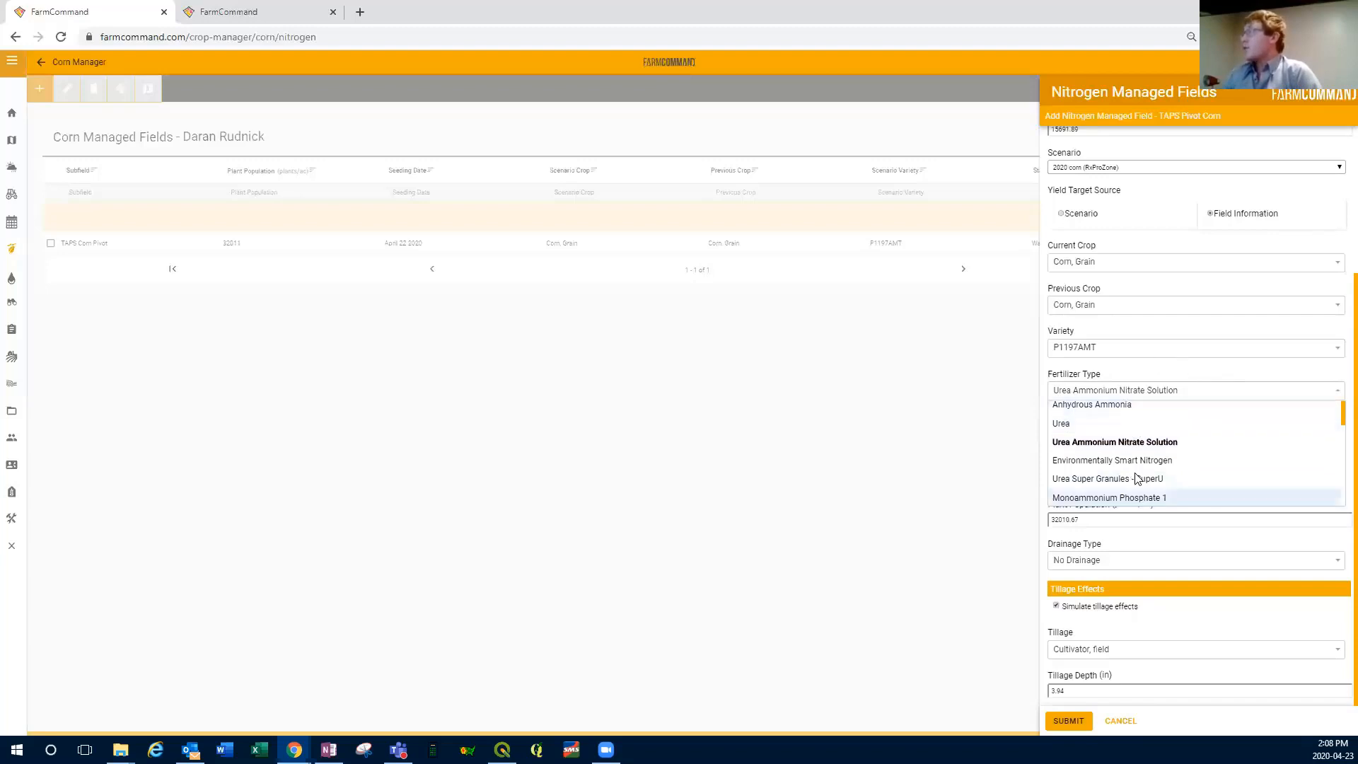
click(1122, 444)
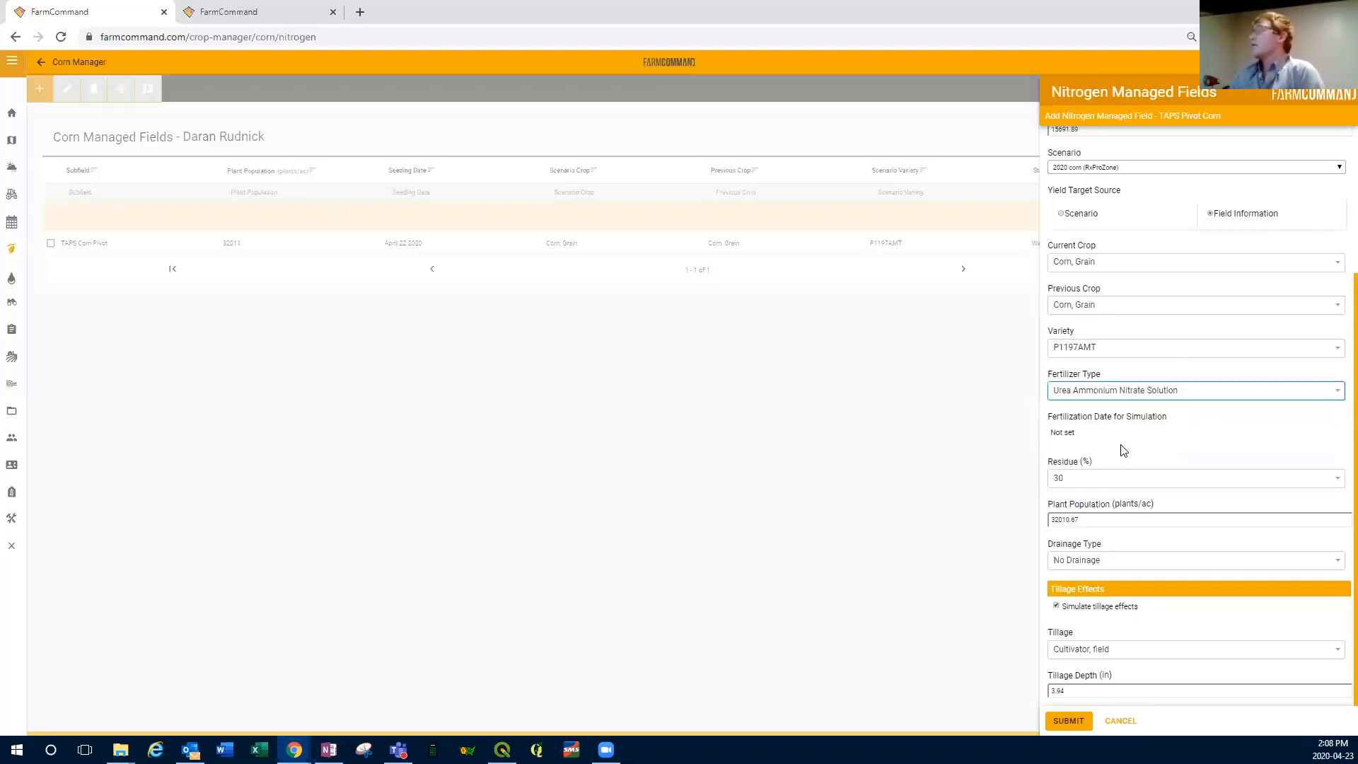
click(1069, 440)
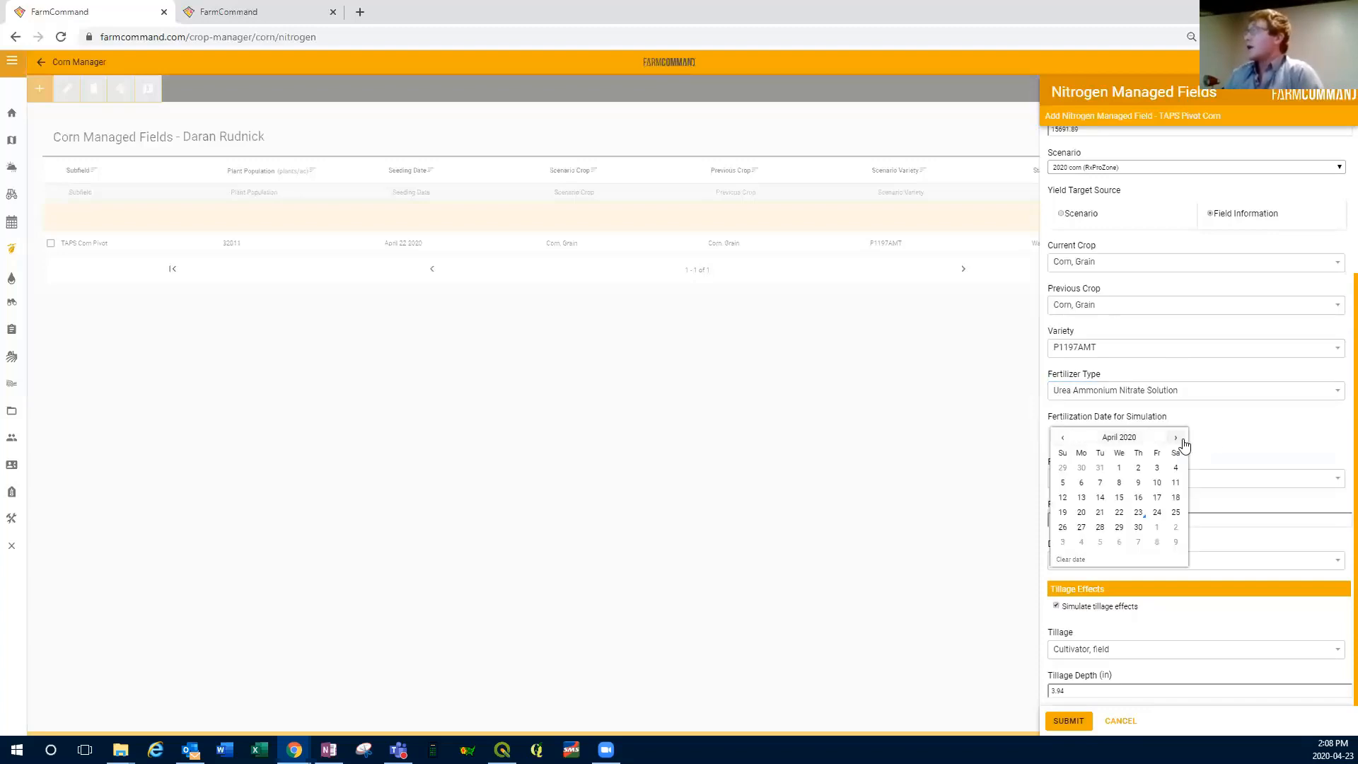
click(1176, 438)
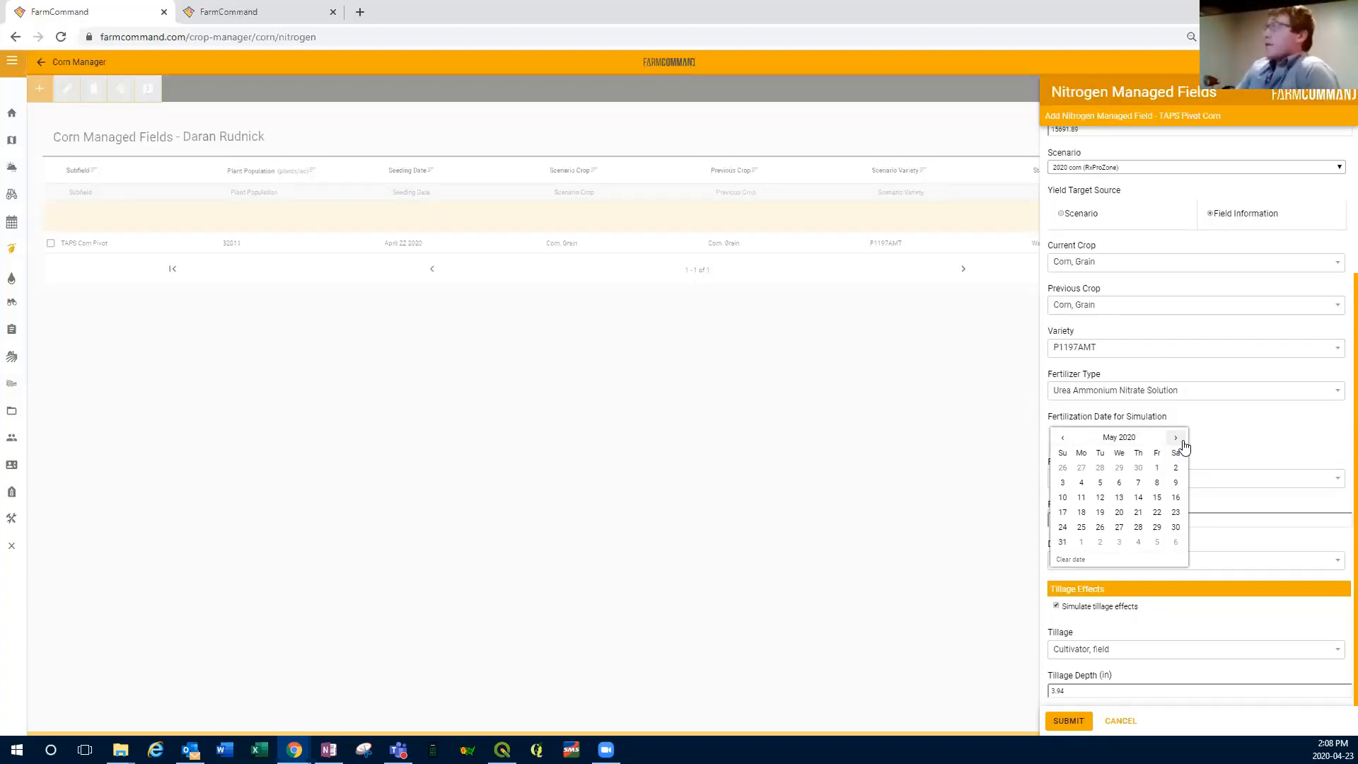
click(1119, 527)
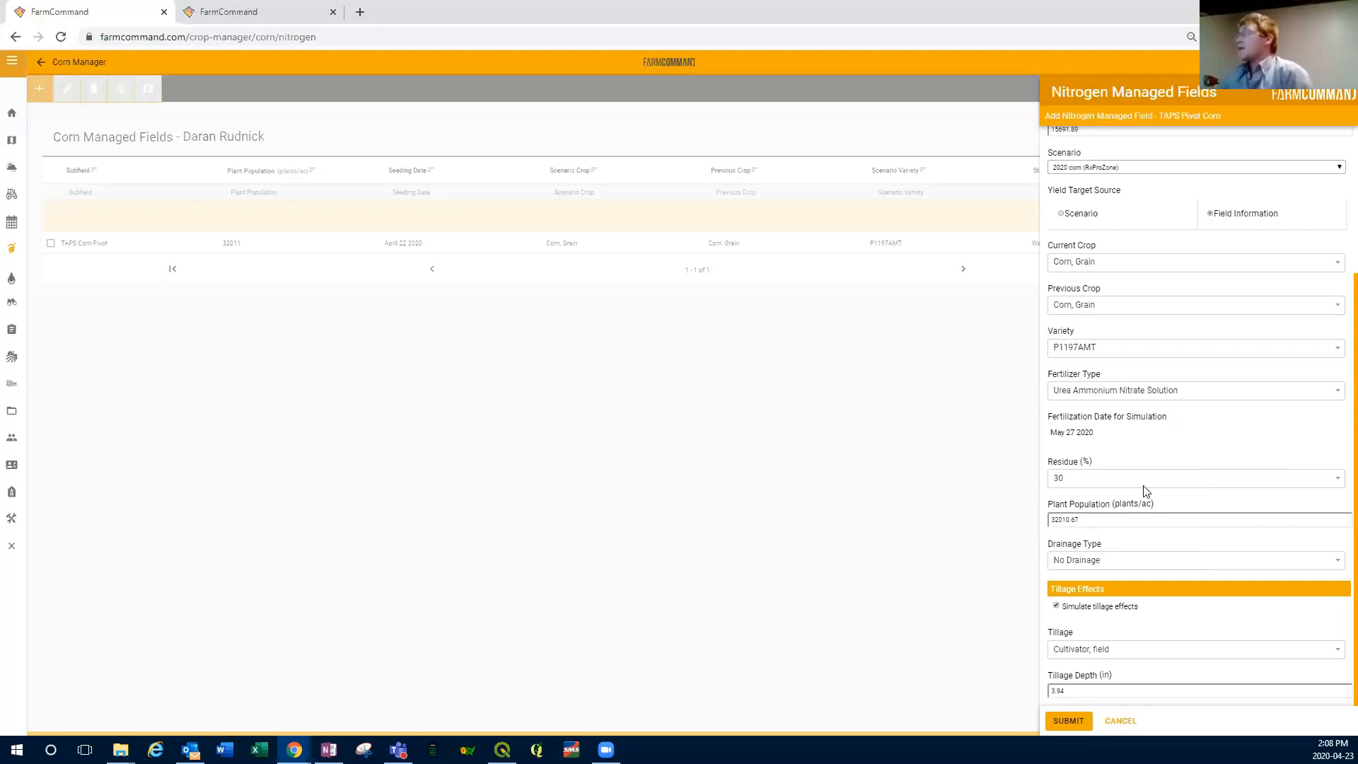
Step: Set No Drainage and Planter, no-till tillage at a 2 in depth, and try to submit the new nitrogen managed field
click(1316, 561)
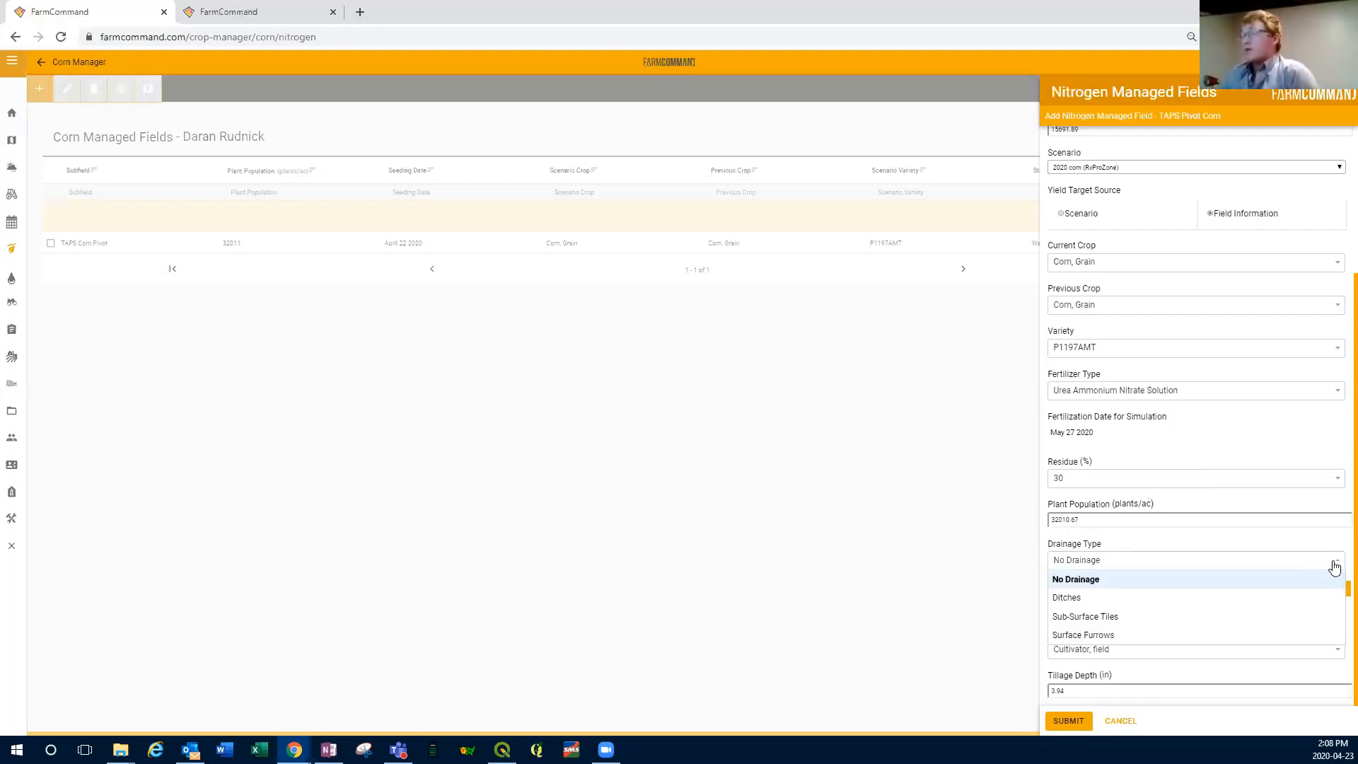
click(1075, 581)
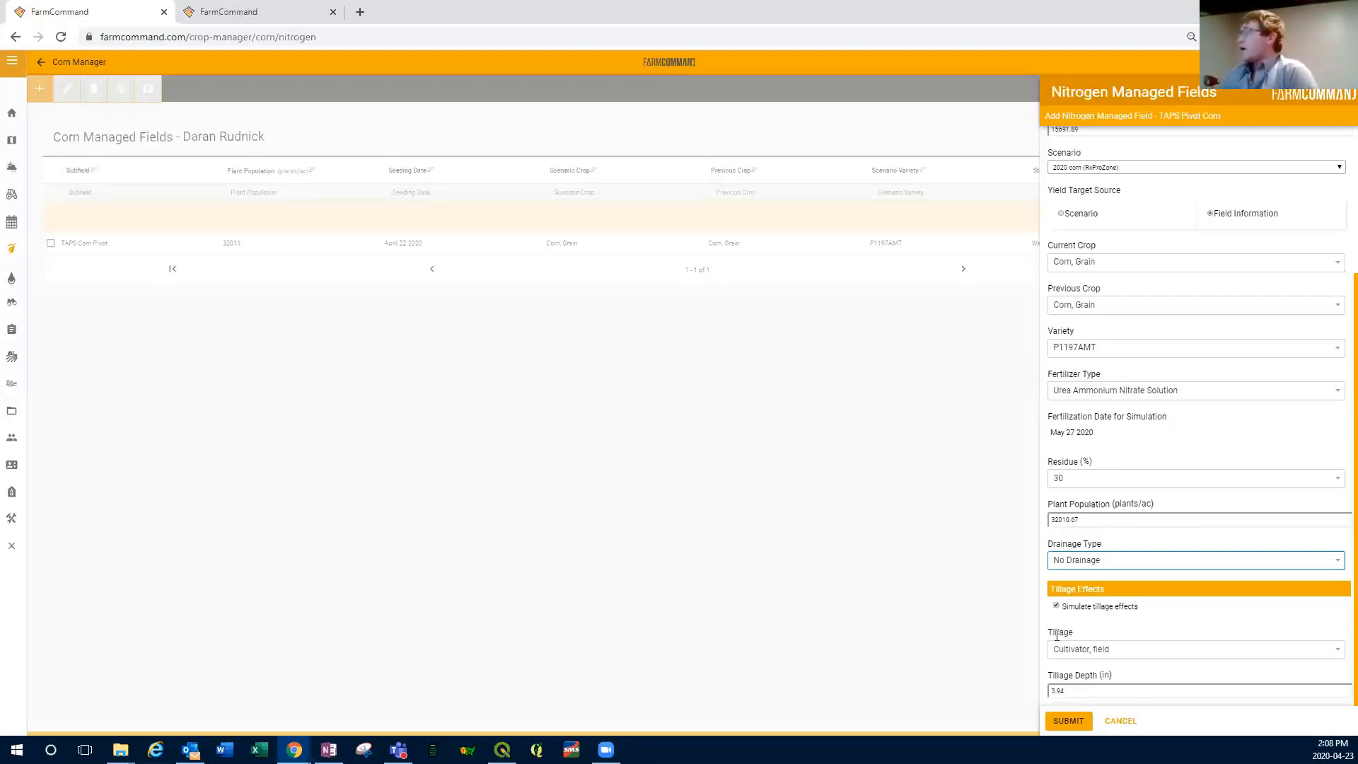
click(1336, 654)
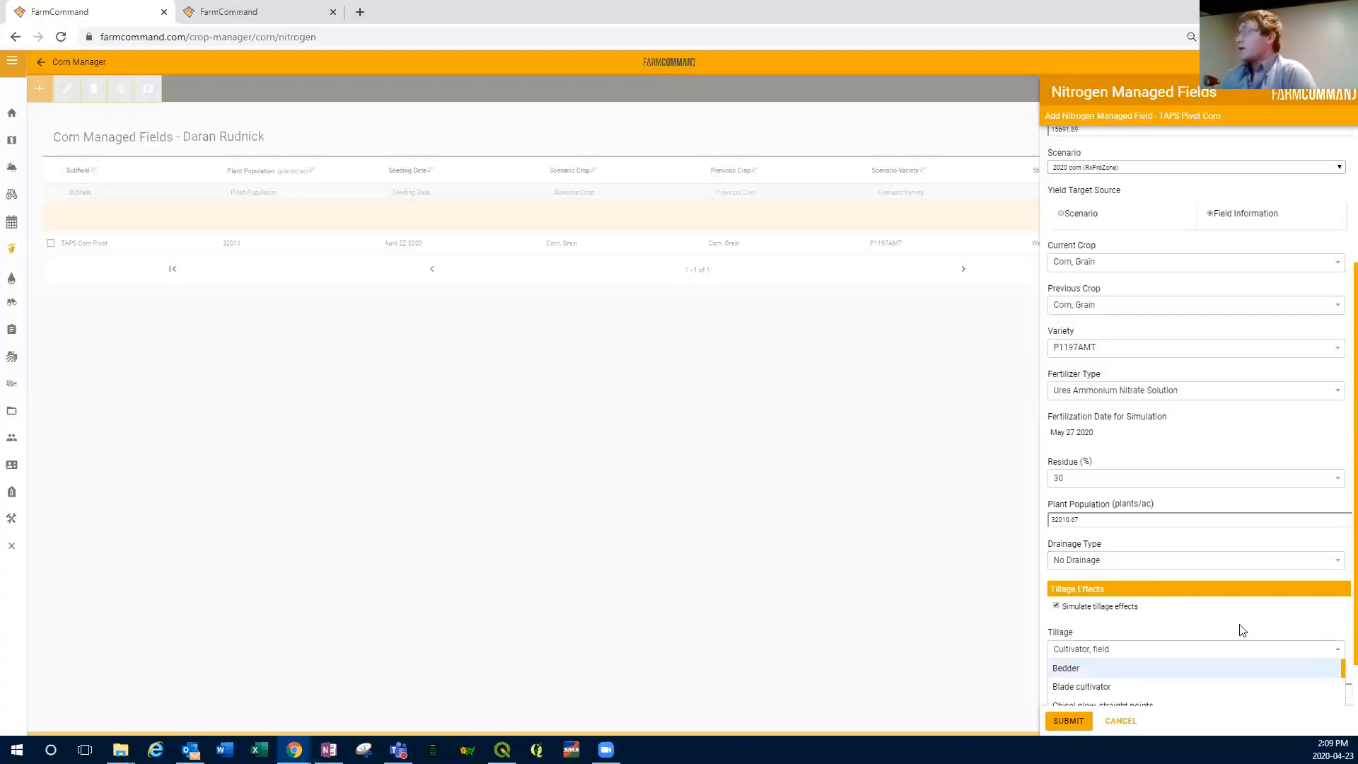
scroll(1237, 627, down, 1)
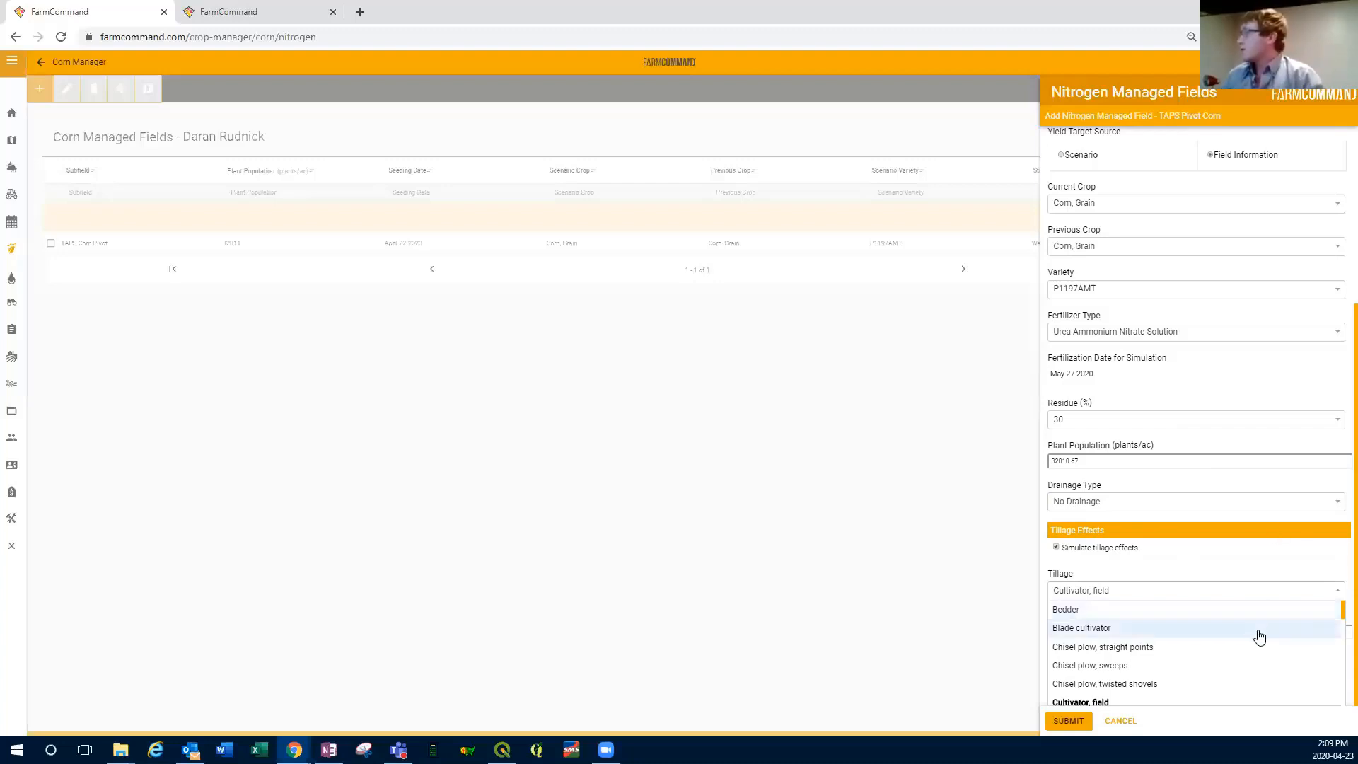
scroll(1258, 636, down, 3)
scroll(1256, 644, down, 3)
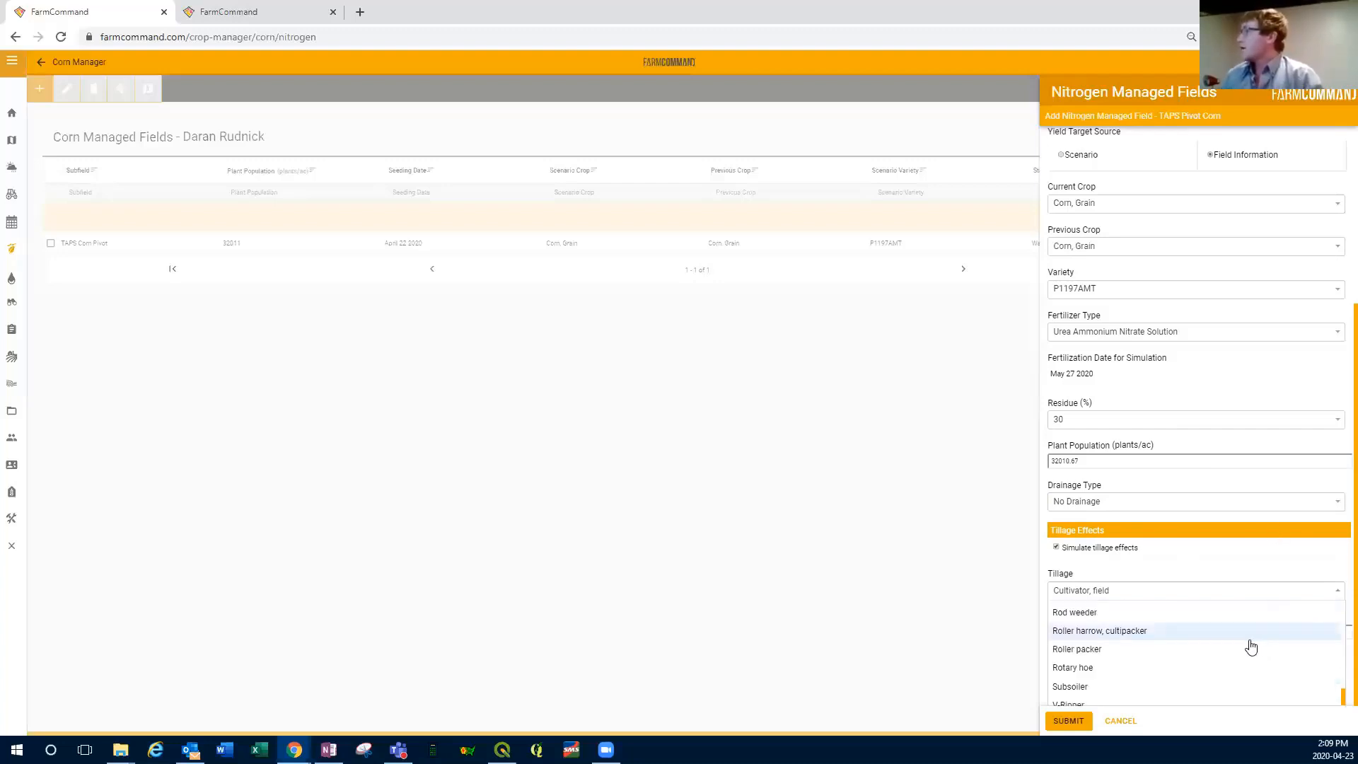
scroll(1338, 696, up, 2)
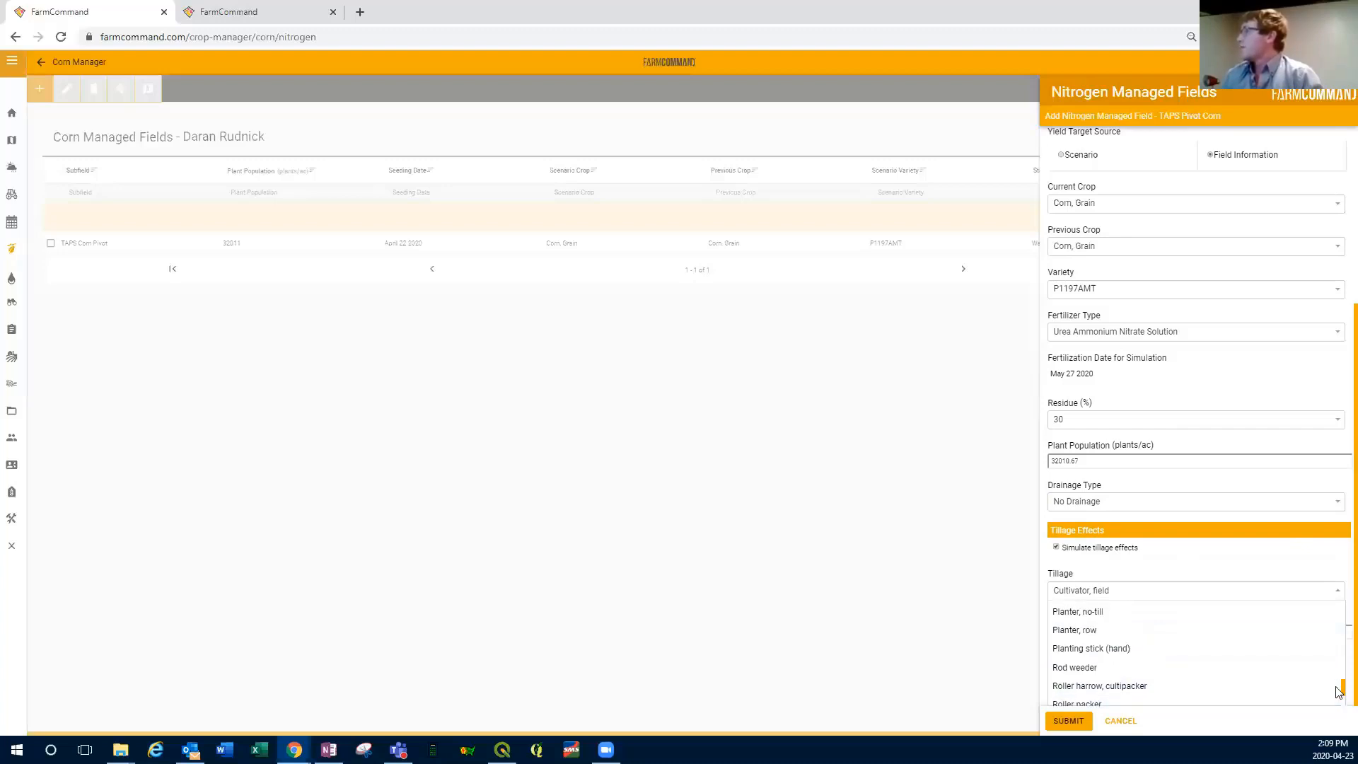
click(1156, 611)
click(1076, 687)
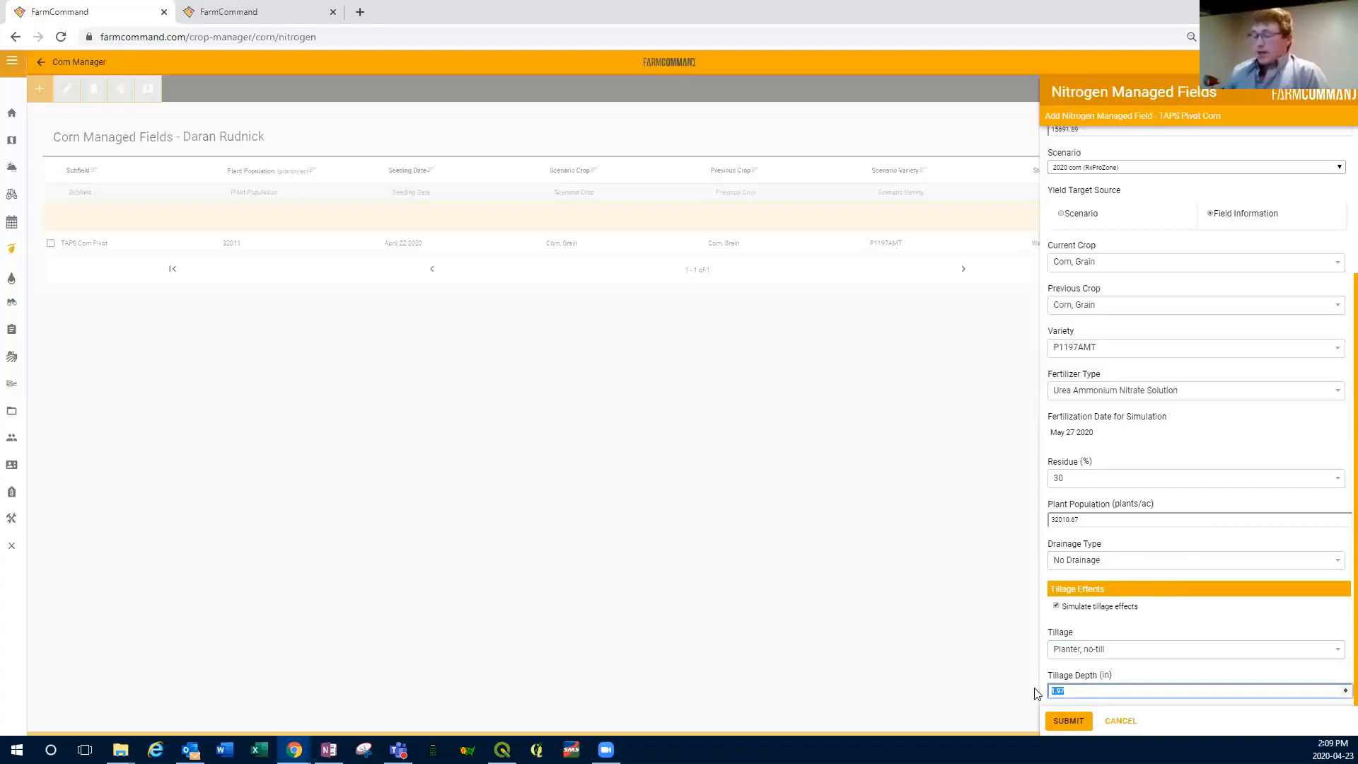
text(2)
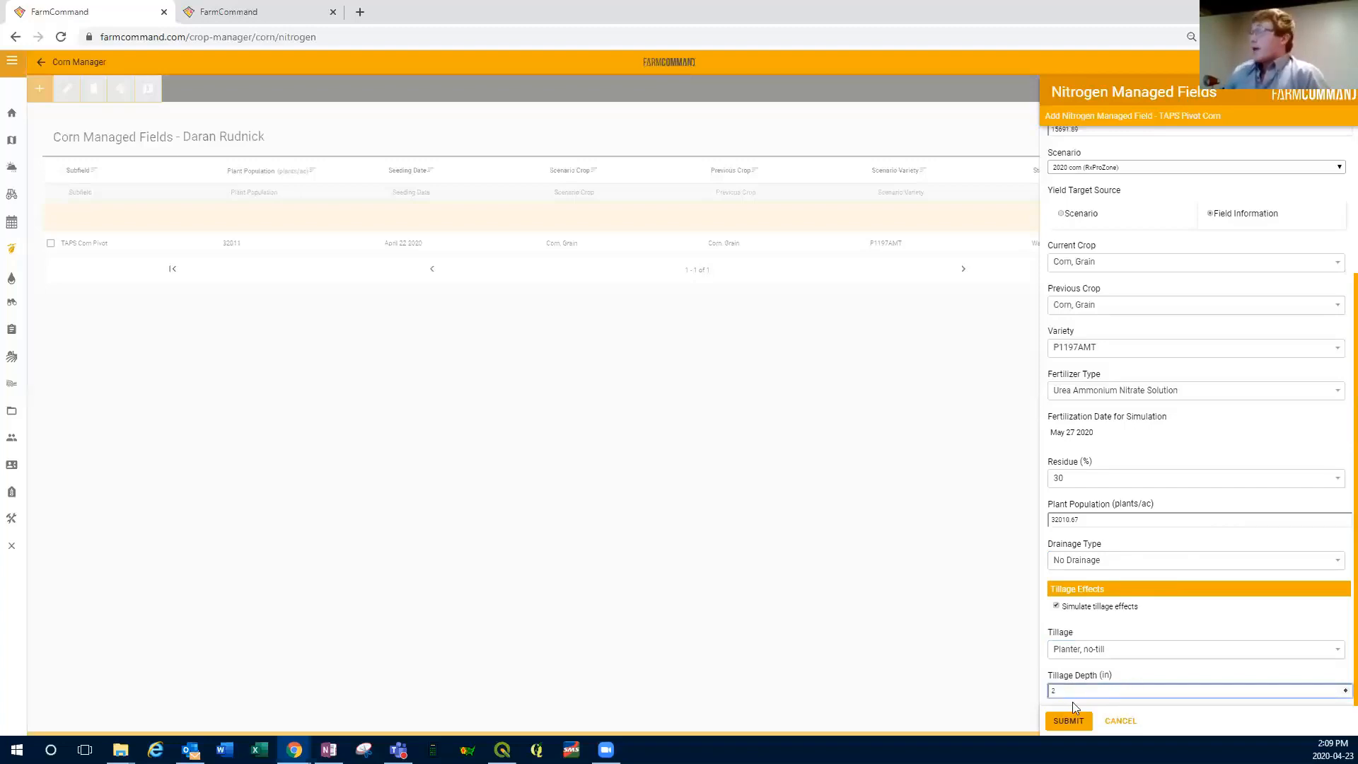
click(1070, 720)
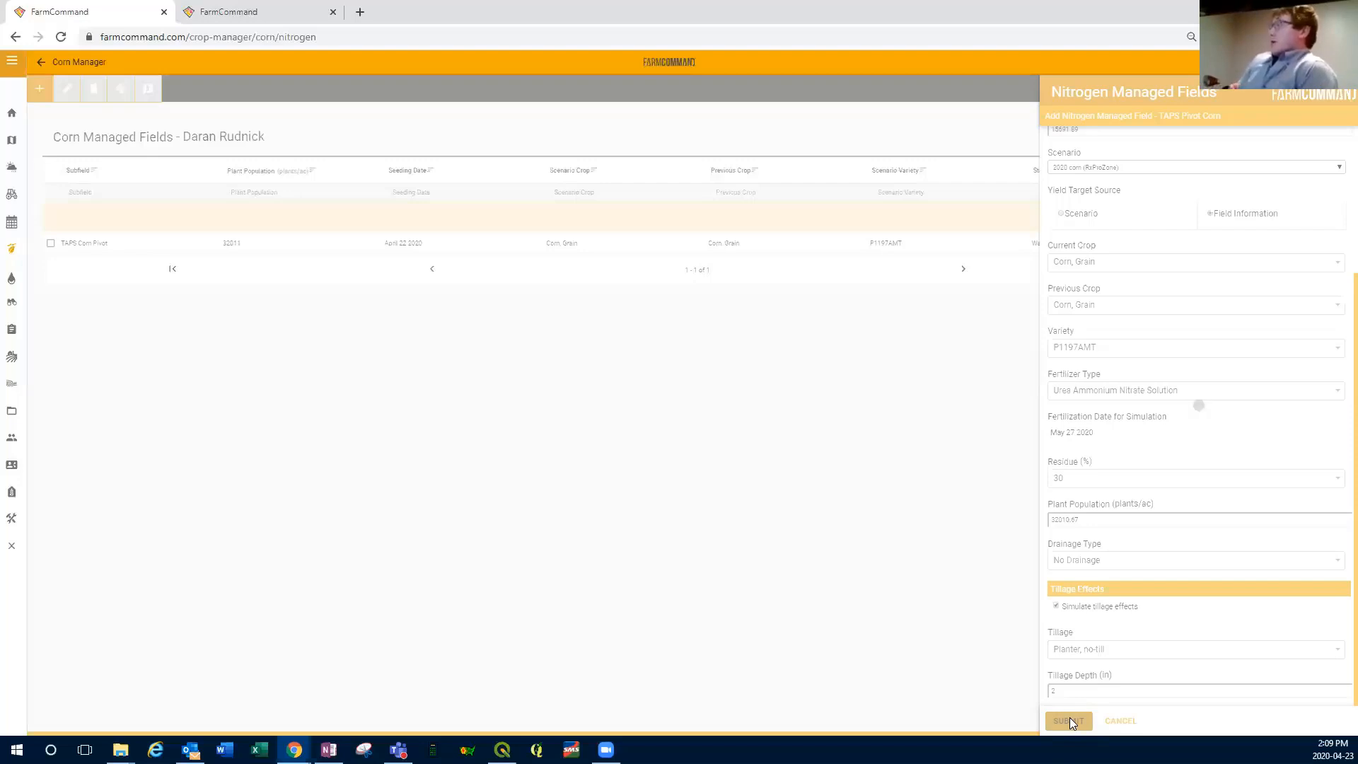
click(1118, 719)
Step: Review the saved settings of the existing TAPS Corn Pivot field in its edit form, and close the form without changes
click(51, 243)
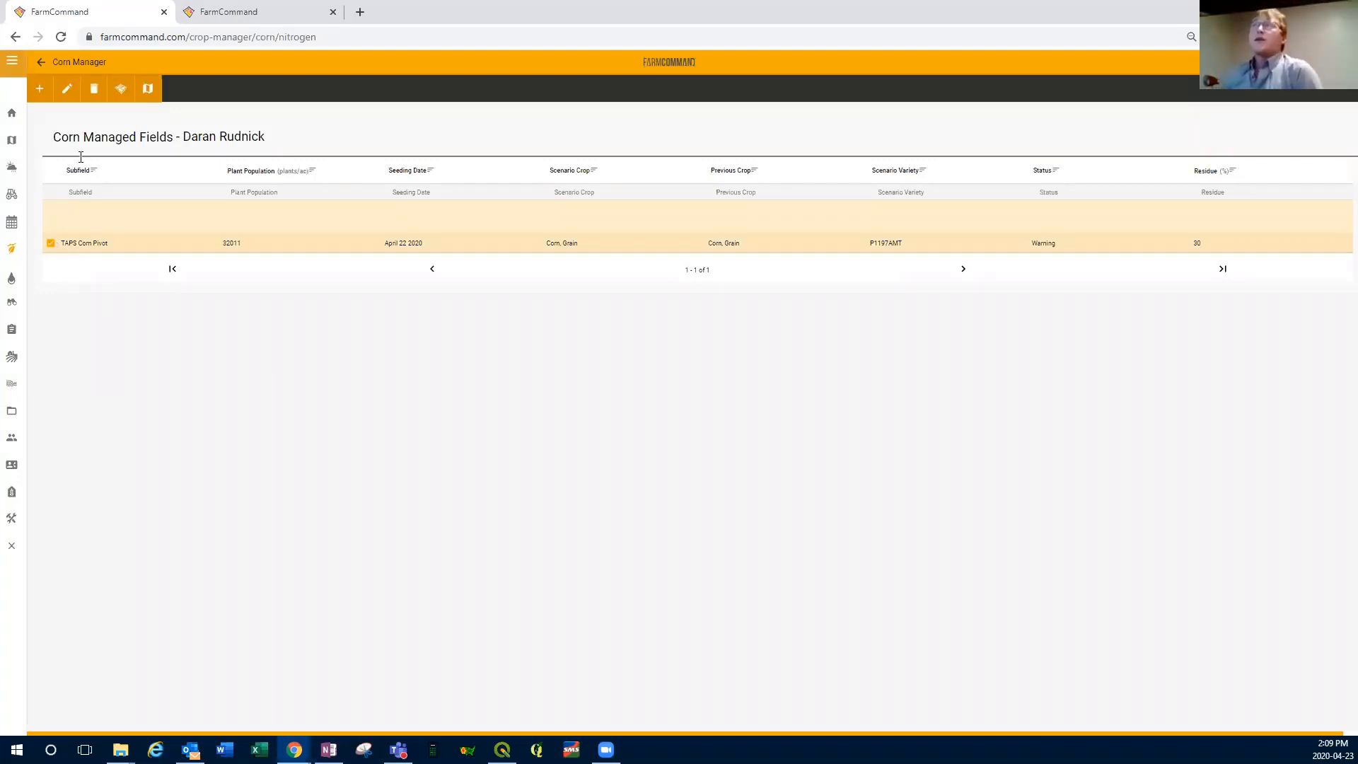
click(50, 244)
click(50, 243)
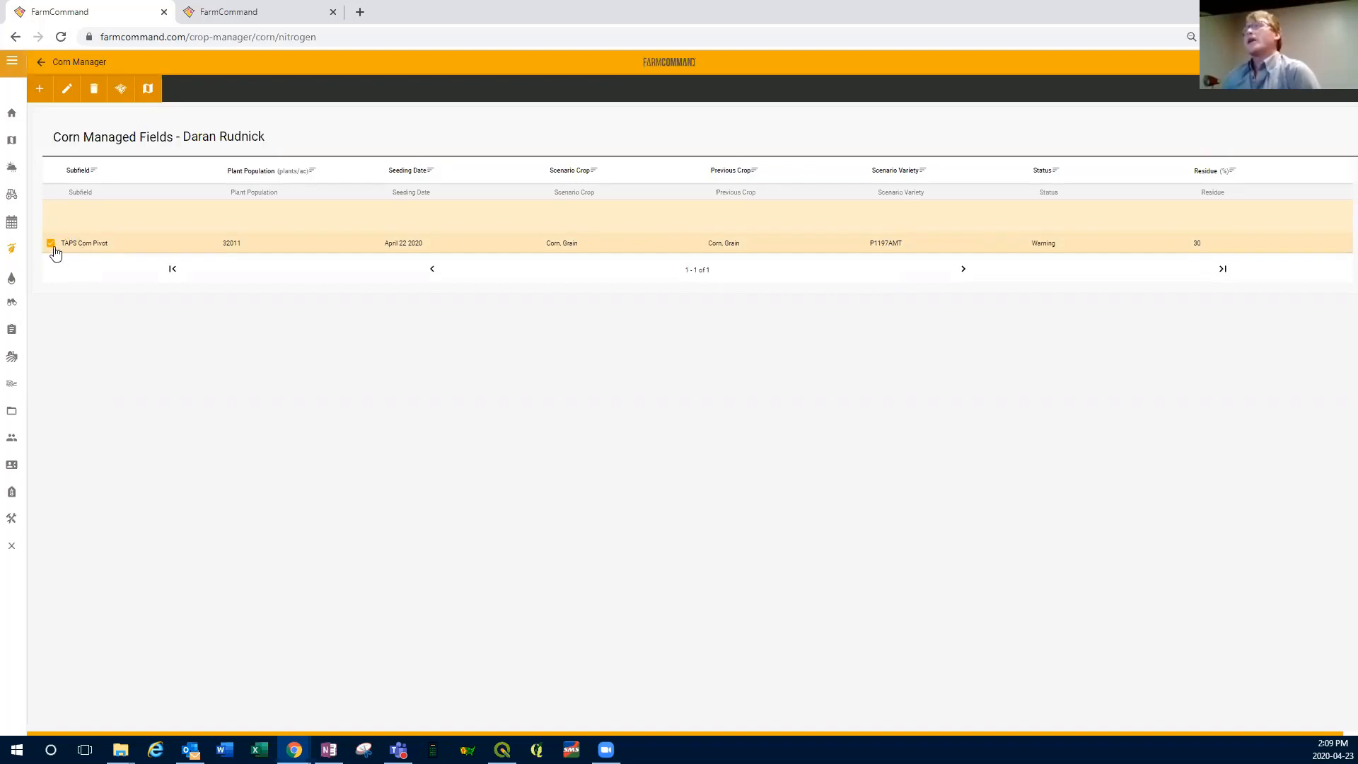
click(65, 98)
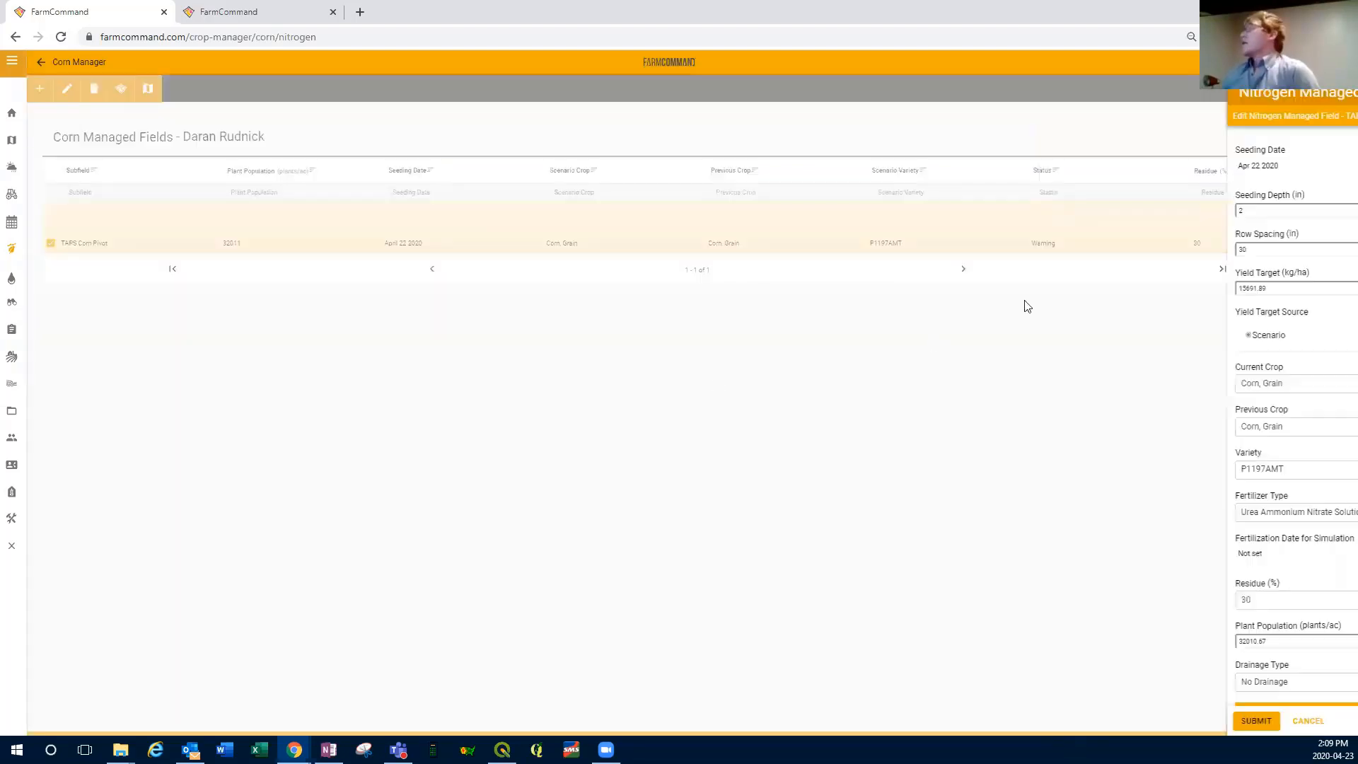
scroll(1148, 283, down, 2)
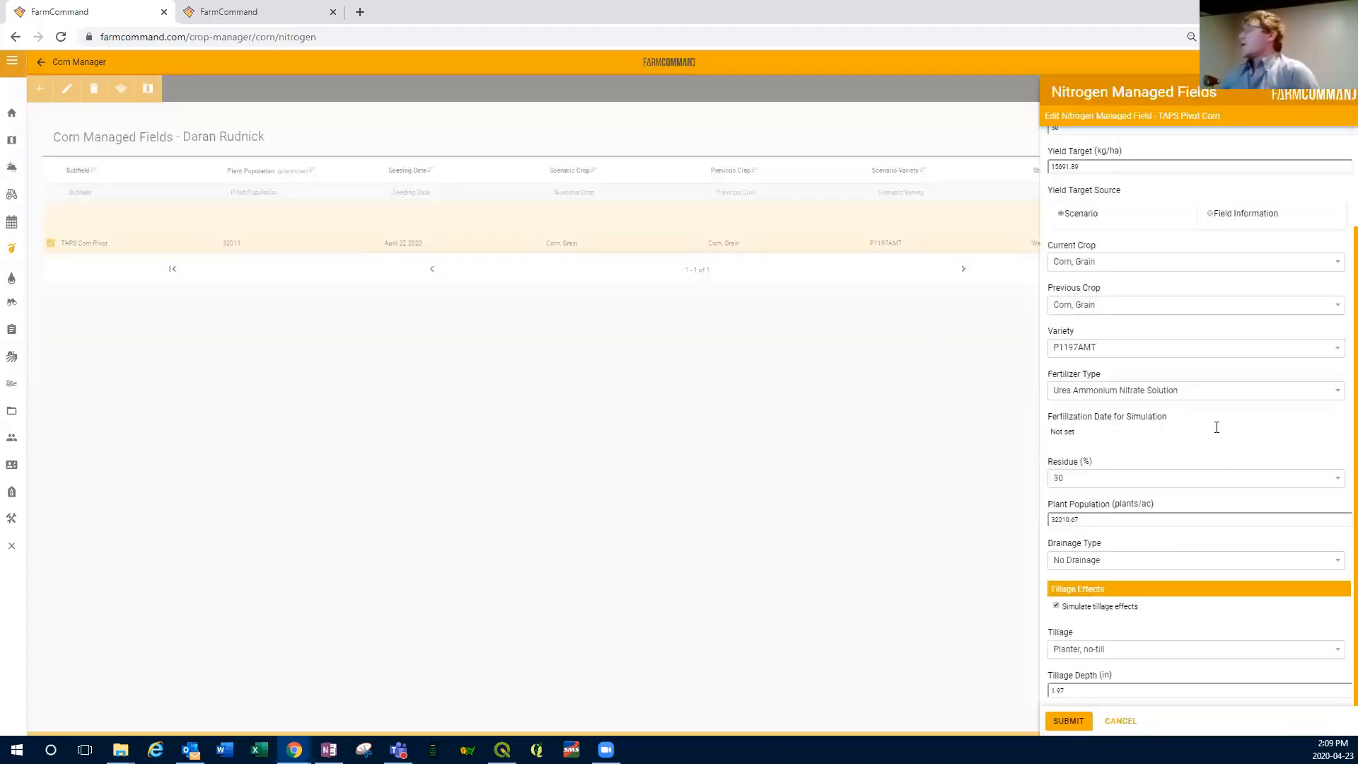
click(1120, 721)
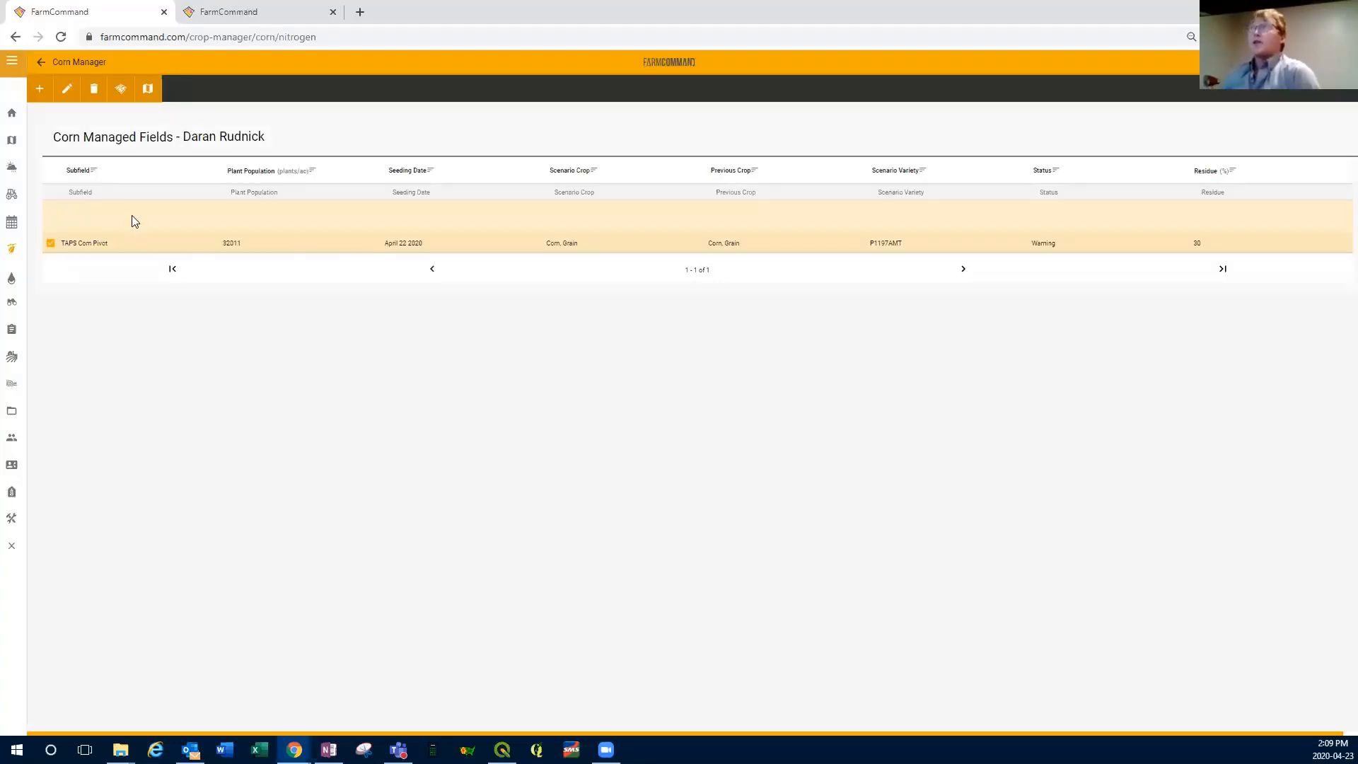
Step: Open the nitrogen recommendation and application details for the selected TAPS Corn Pivot field
click(118, 92)
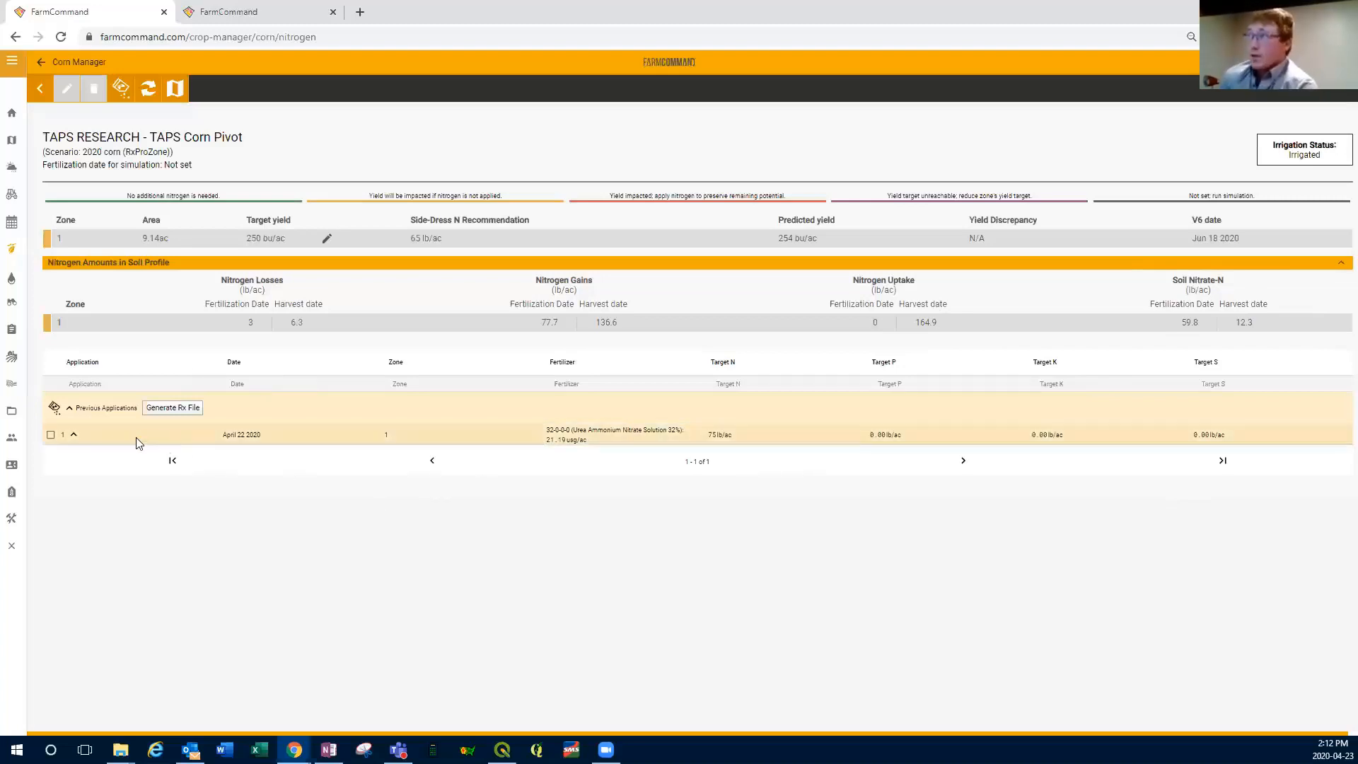
click(51, 436)
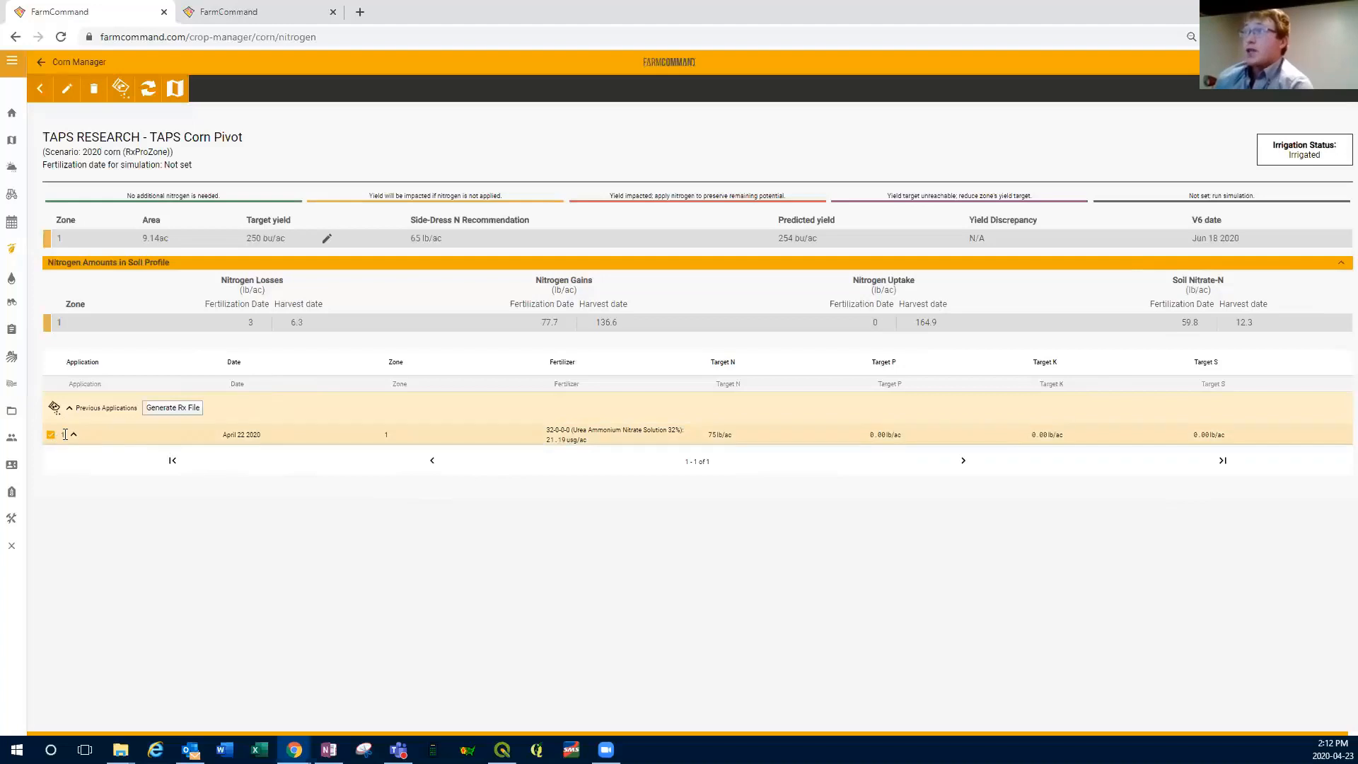
click(51, 436)
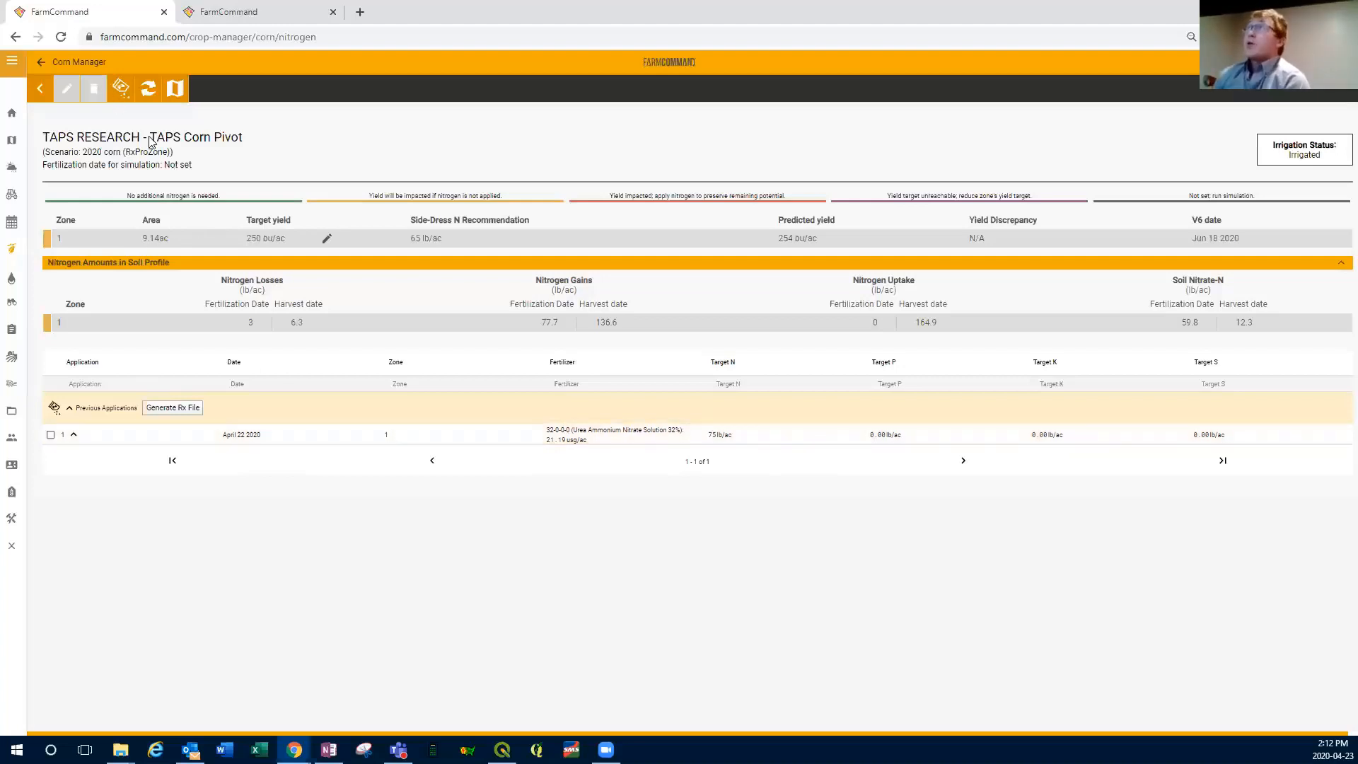
Step: Run the nitrogen simulation for the TAPS Corn Pivot with the fertilization date set to May 27 2020
click(150, 86)
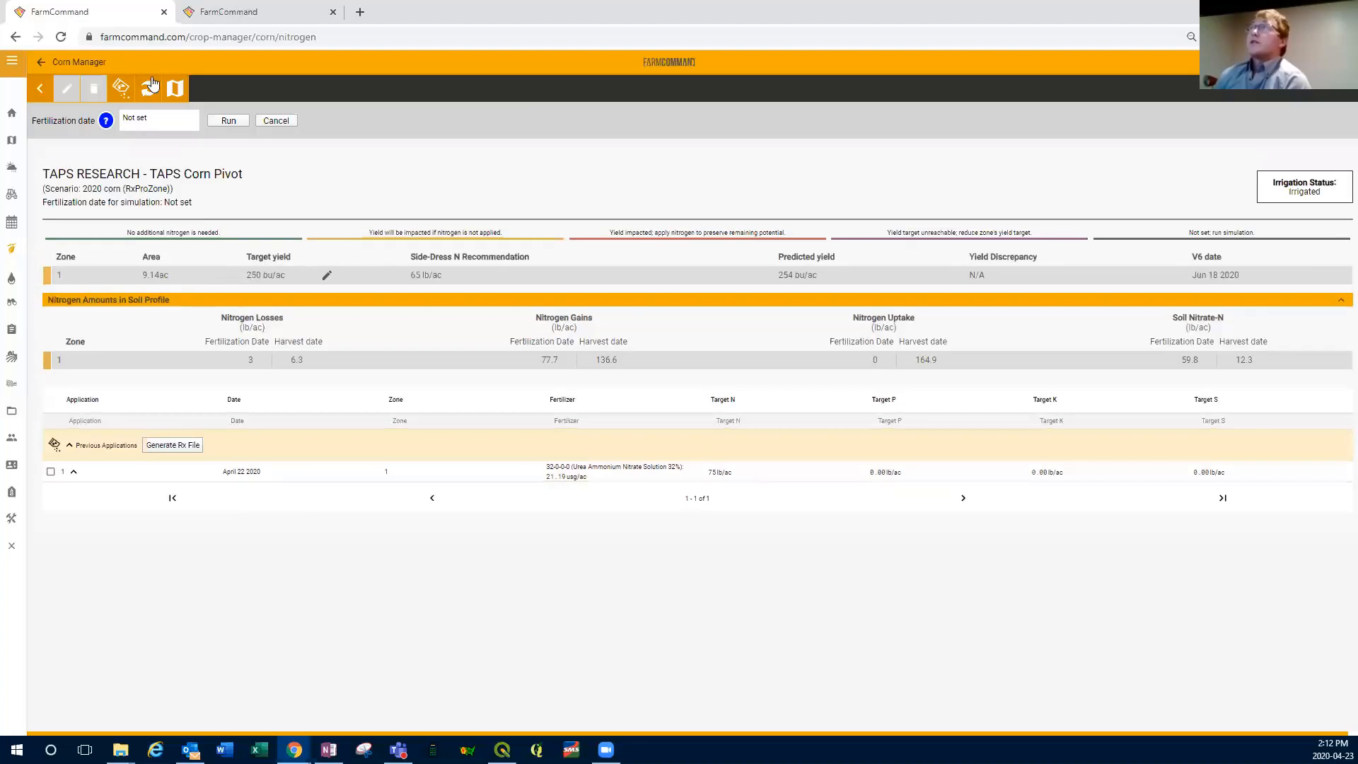
click(146, 126)
click(247, 123)
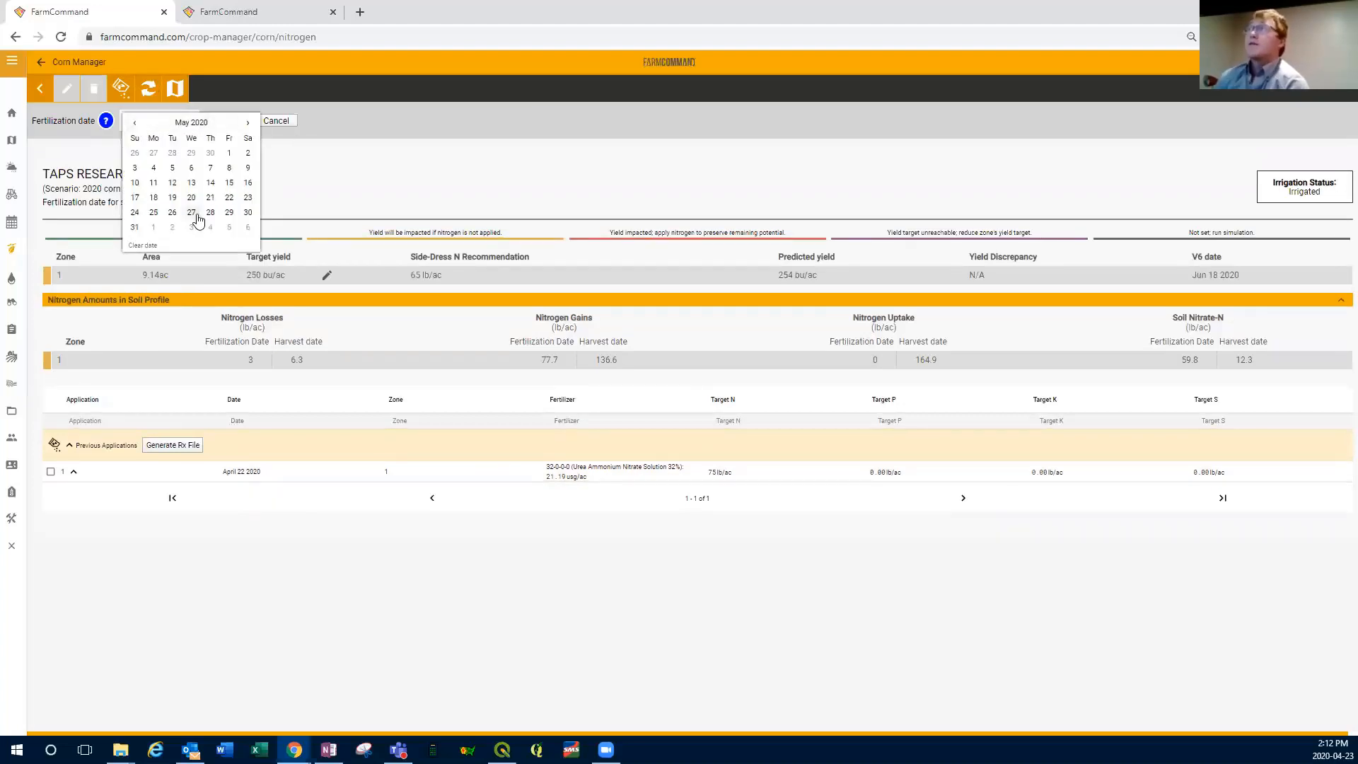
click(191, 214)
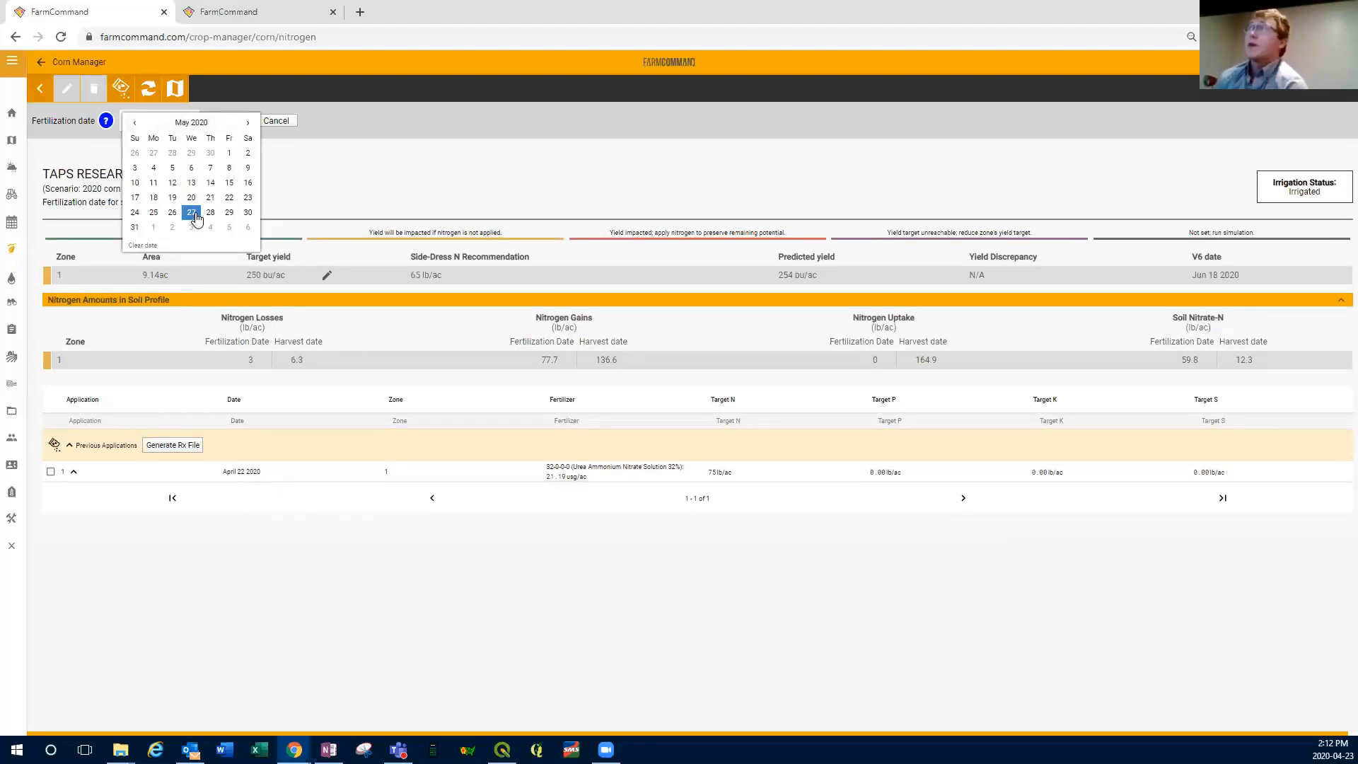
click(233, 126)
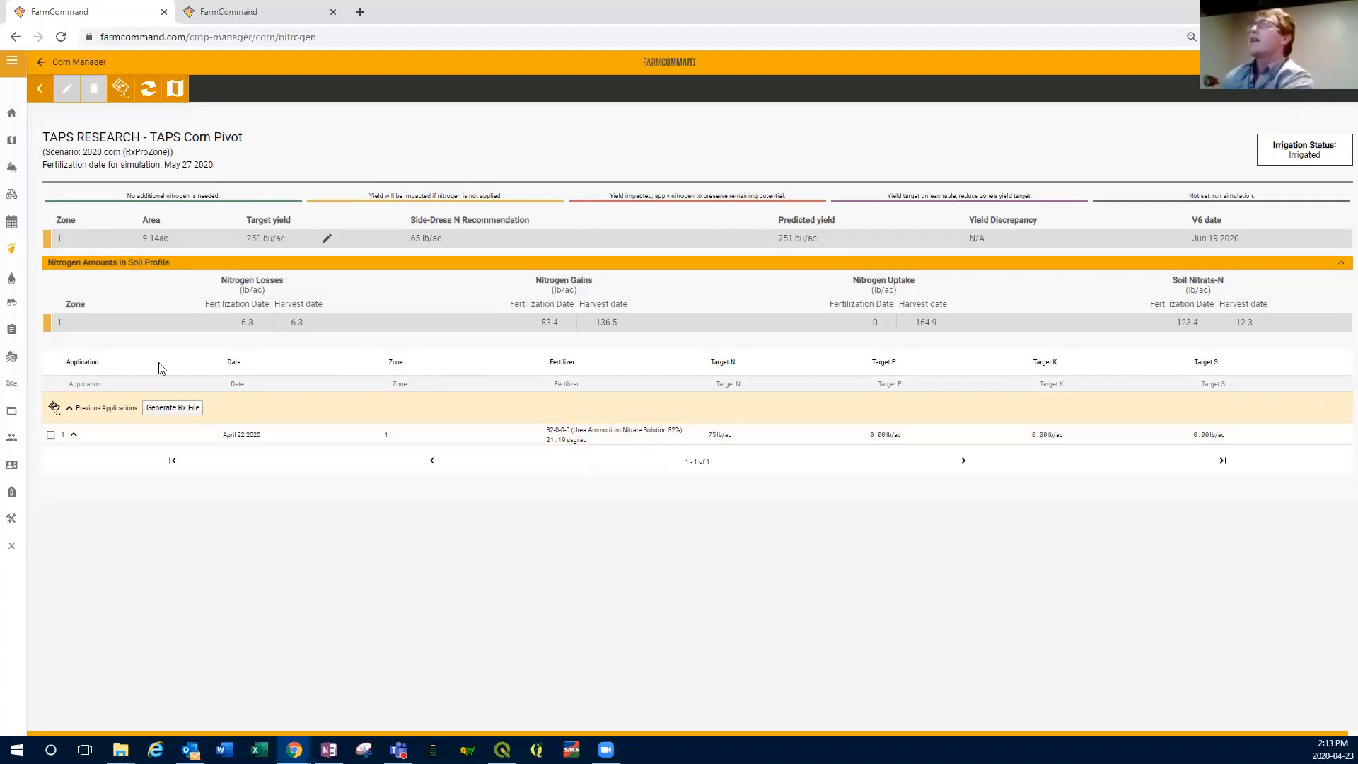
Step: Start a new fertilizer application with In Season Application as its time and Broadcast, incorporated as its placement
click(122, 90)
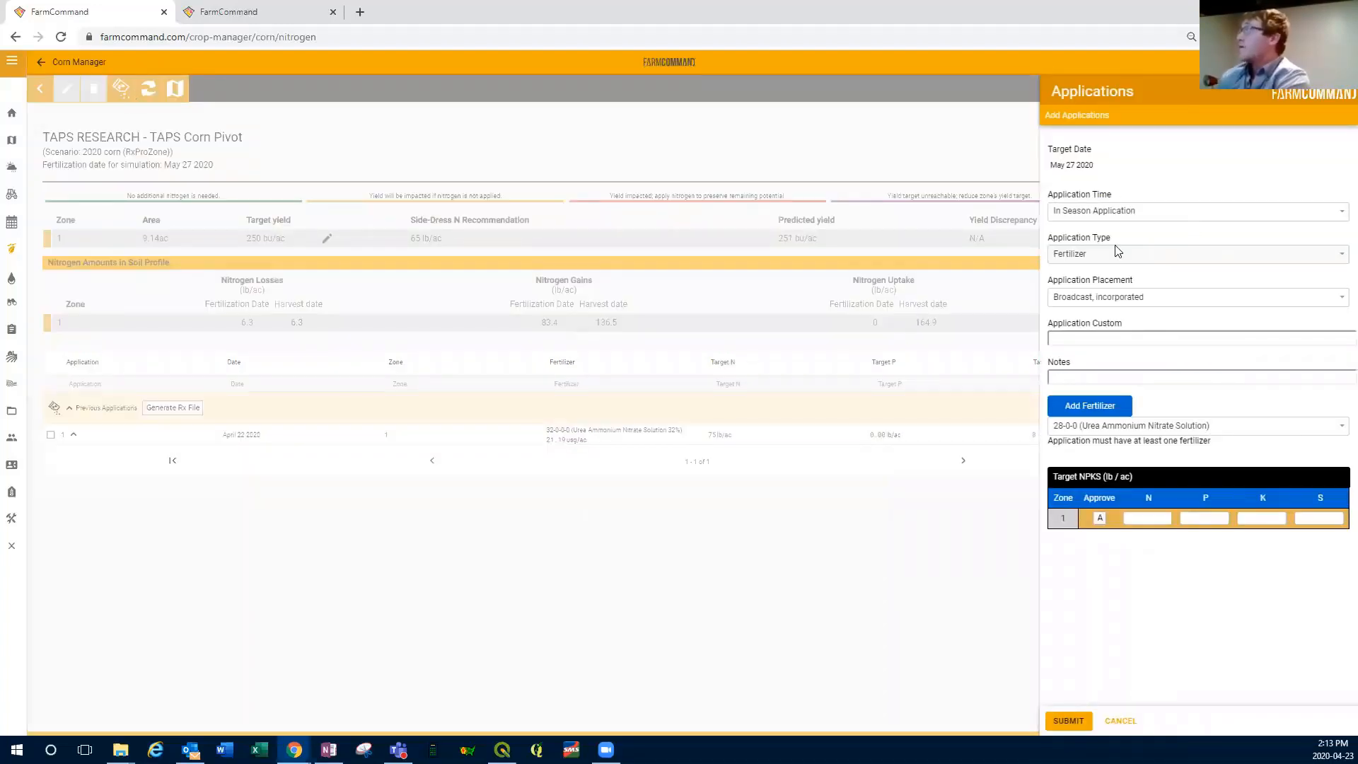
click(1339, 213)
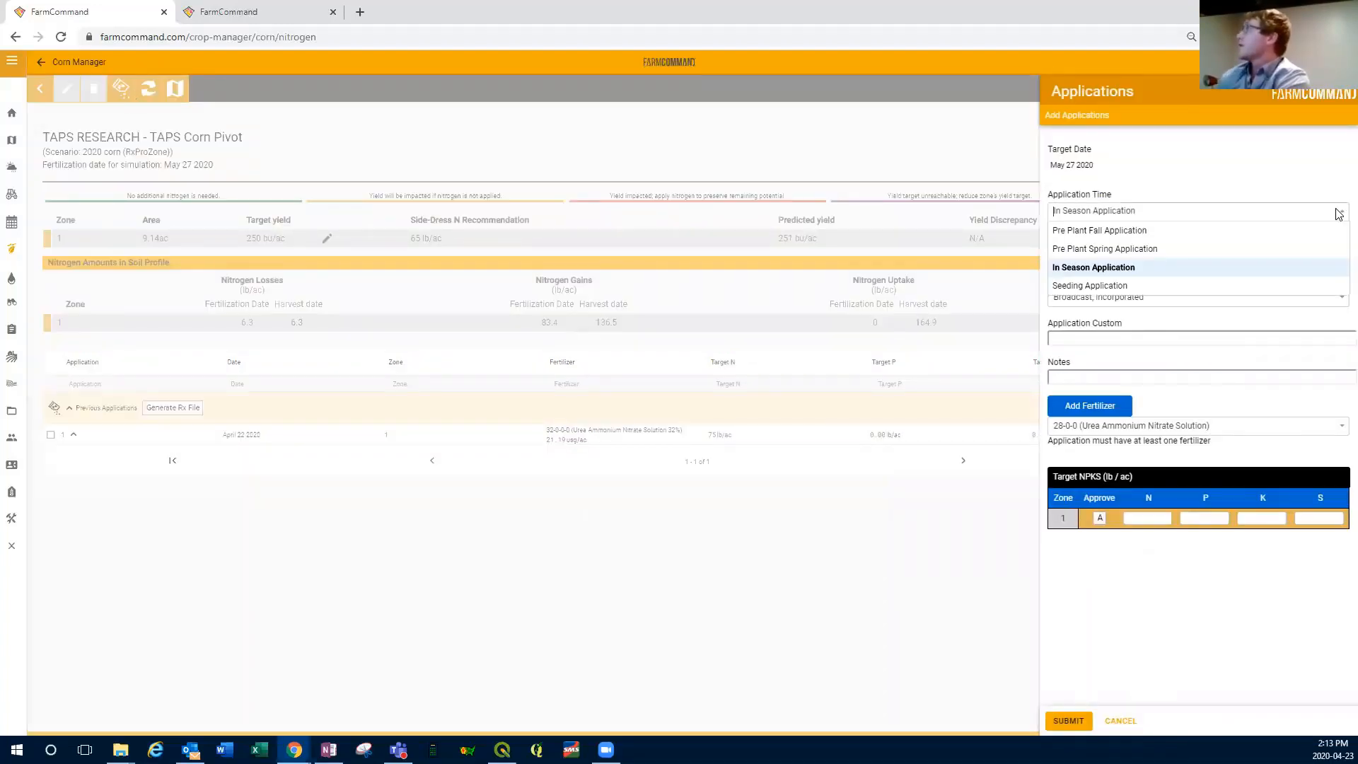
click(1110, 273)
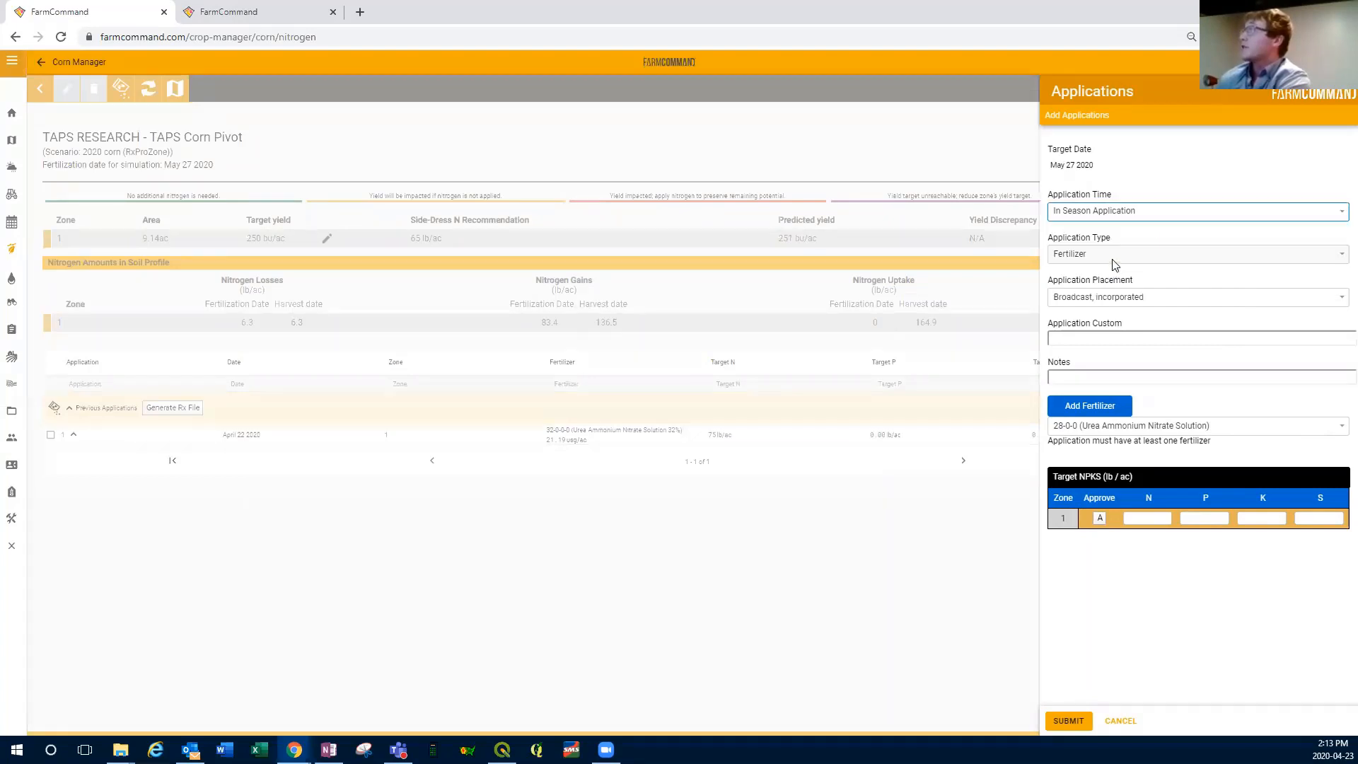
click(1337, 302)
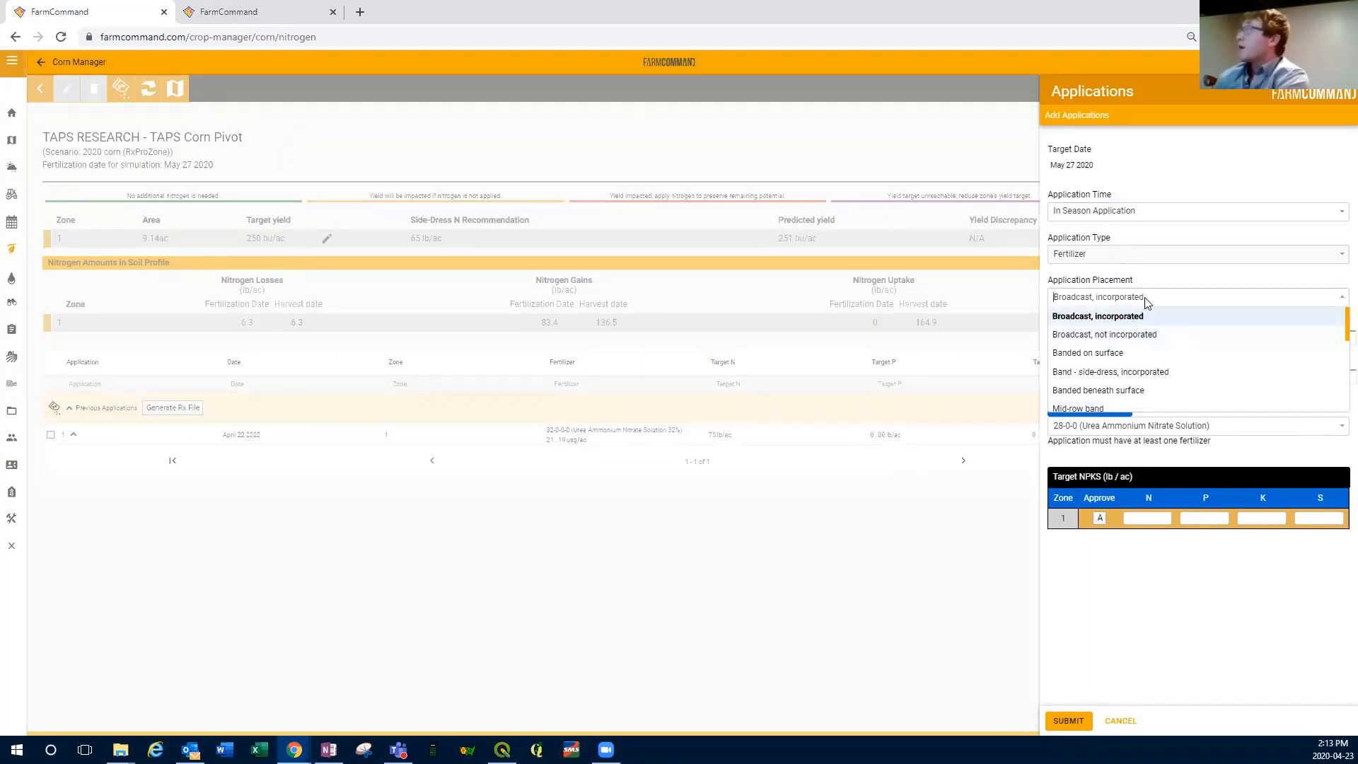
click(1112, 318)
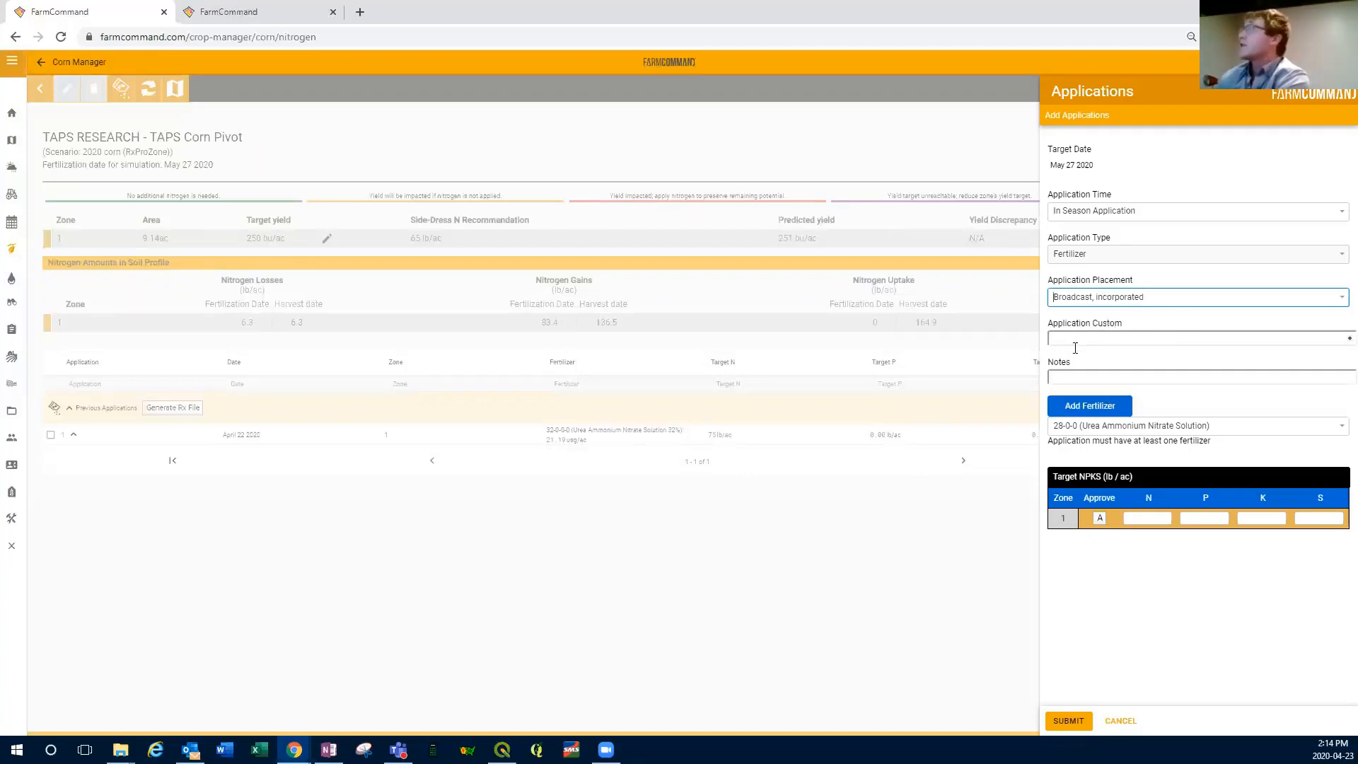
click(1319, 338)
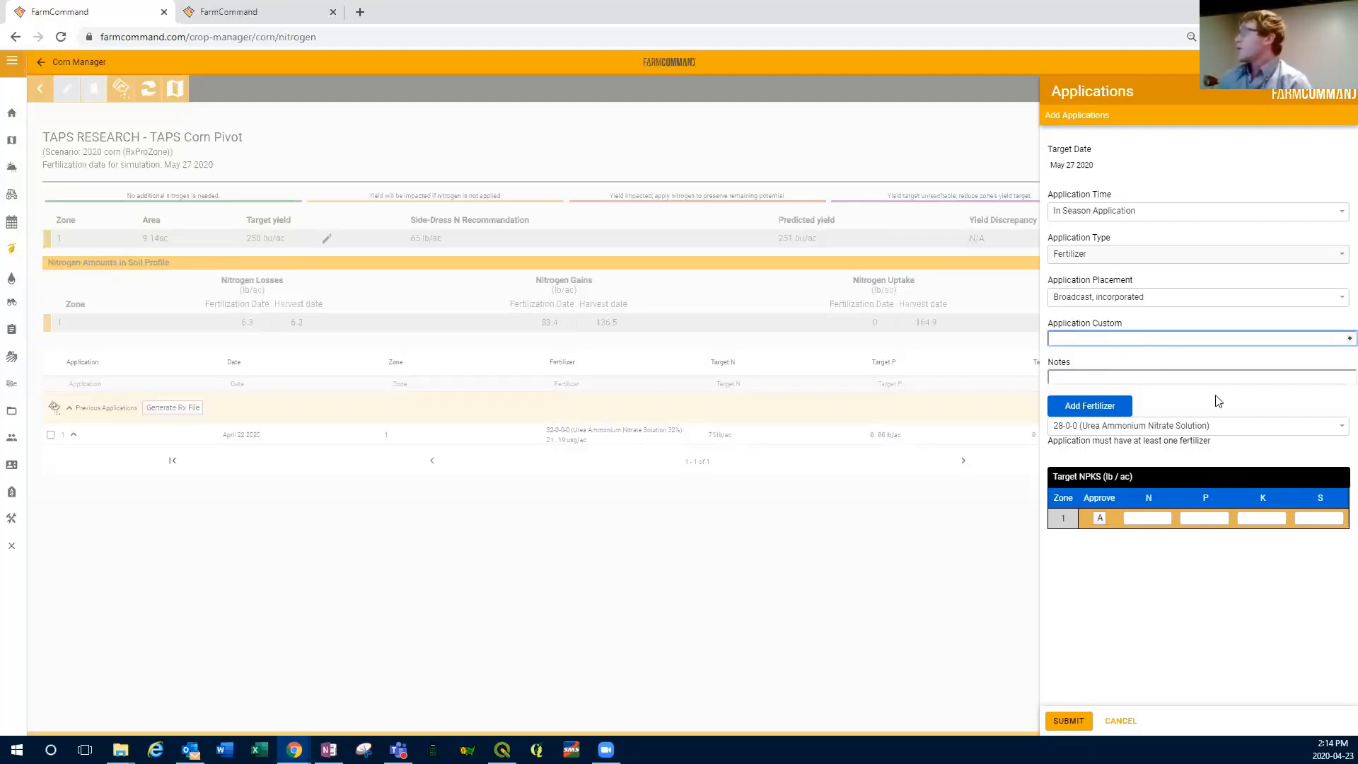
Step: Add 32-0-0-0 (Urea Ammonium Nitrate Solution 32%) as the application's fertilizer
click(1340, 428)
scroll(1184, 502, down, 5)
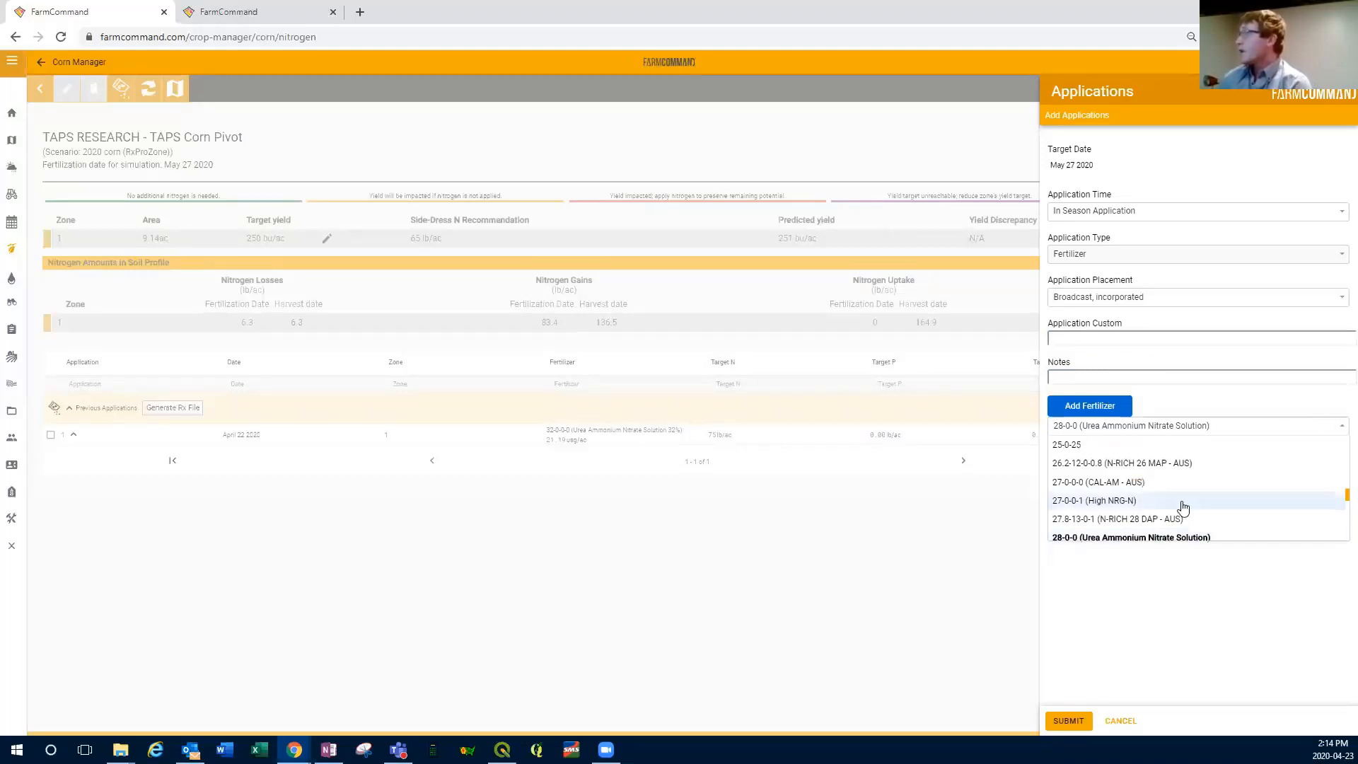
scroll(1190, 487, up, 5)
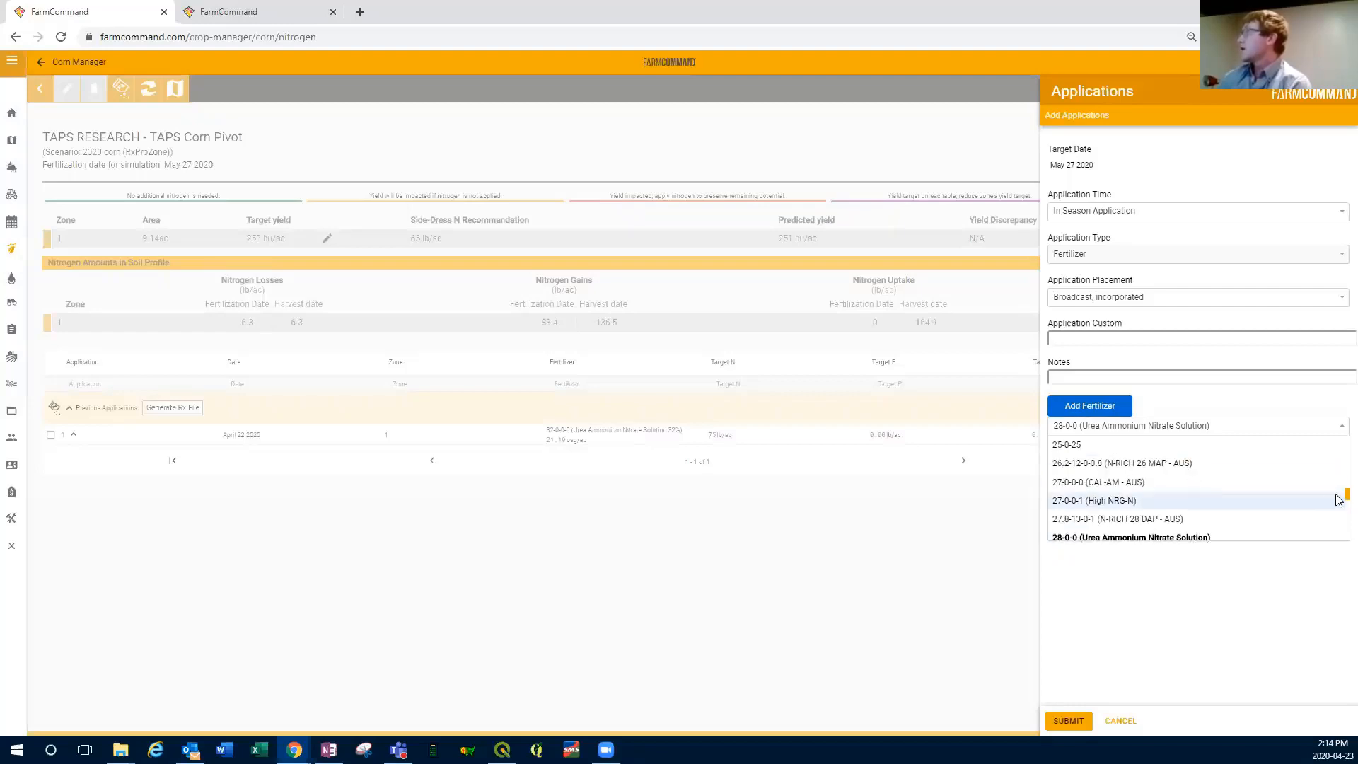
scroll(1339, 500, down, 3)
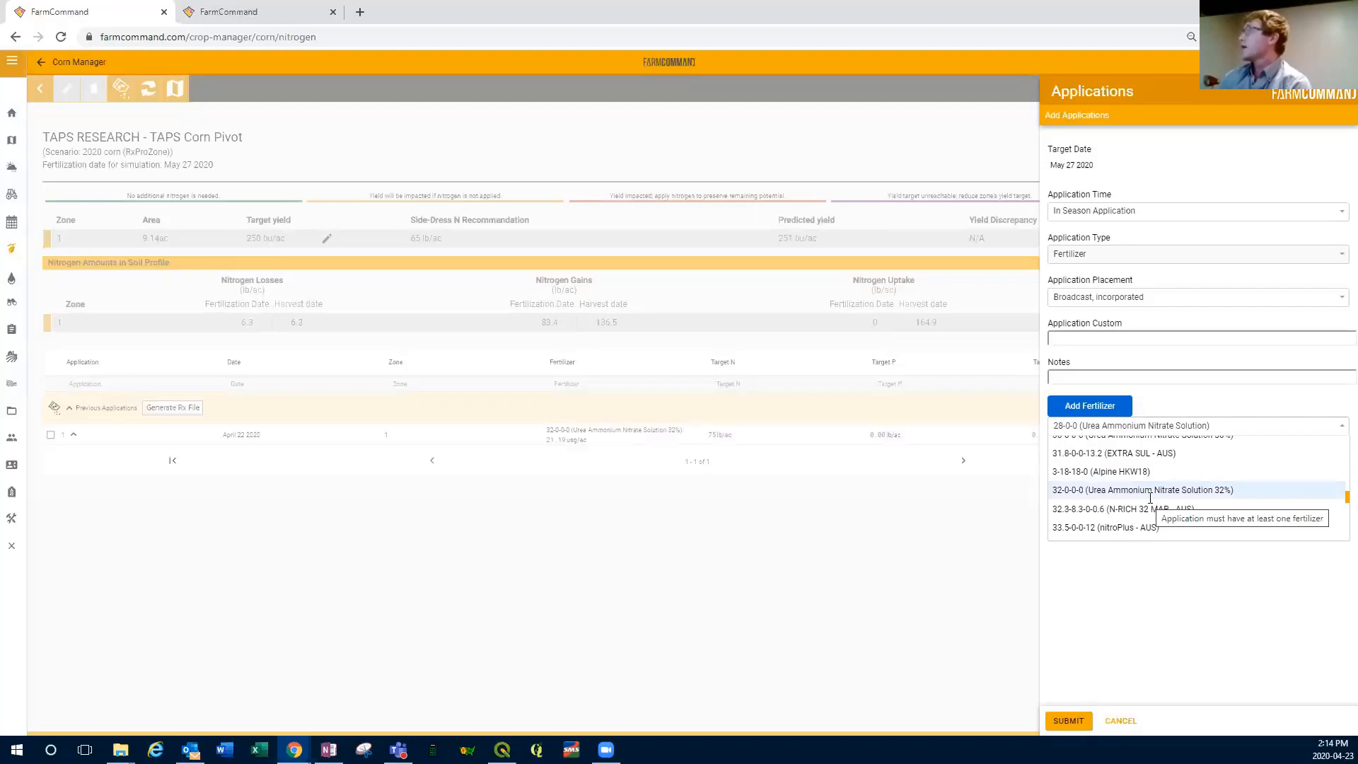
click(1149, 490)
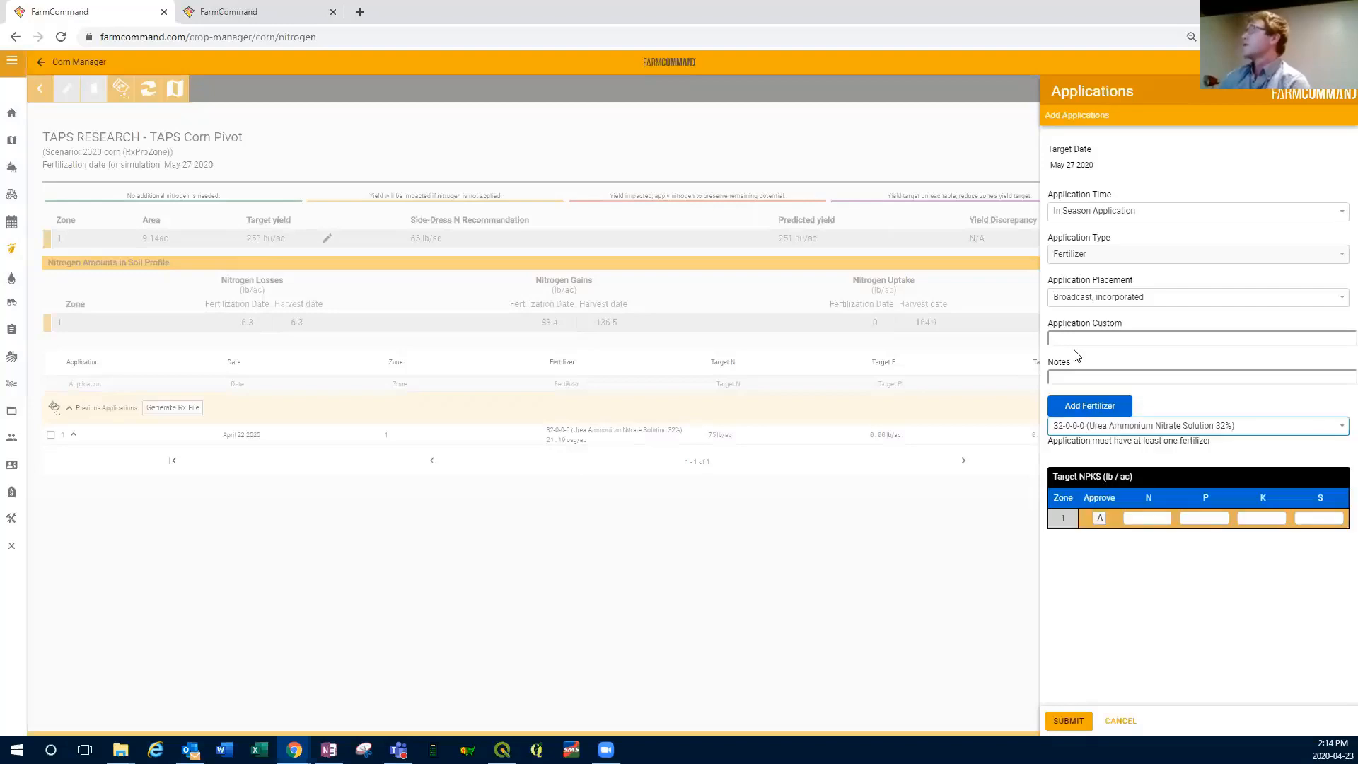
click(1087, 405)
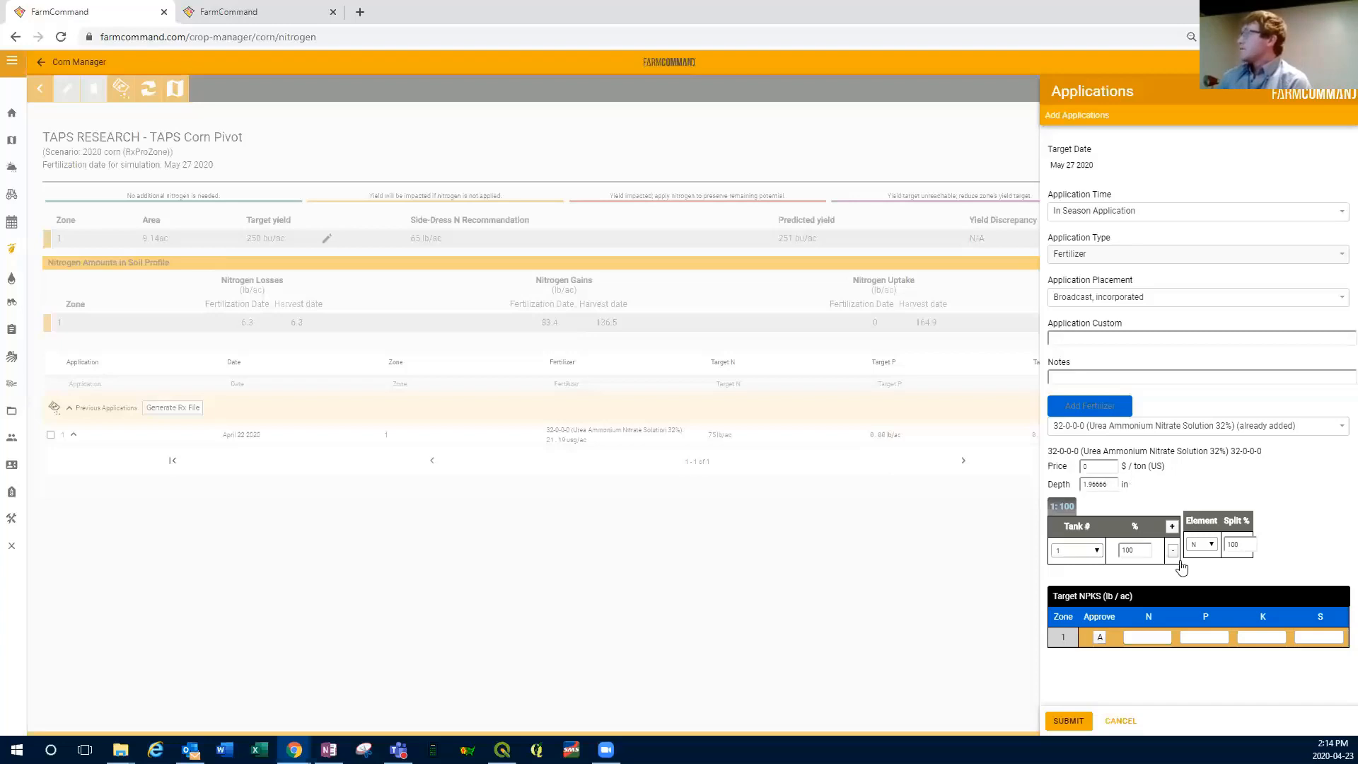
Step: Try manual target N rates of 65 and 100 lb/ac for zone 1
click(1153, 639)
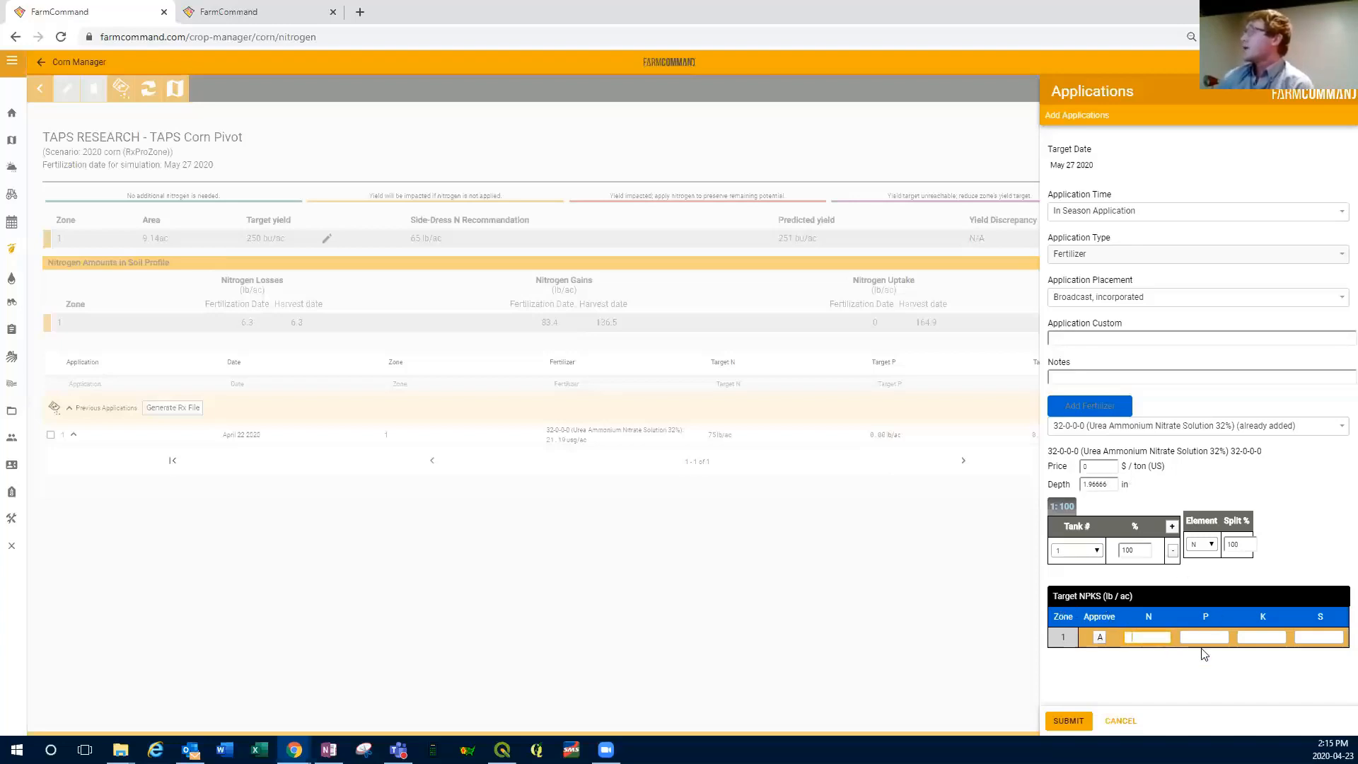
click(1183, 640)
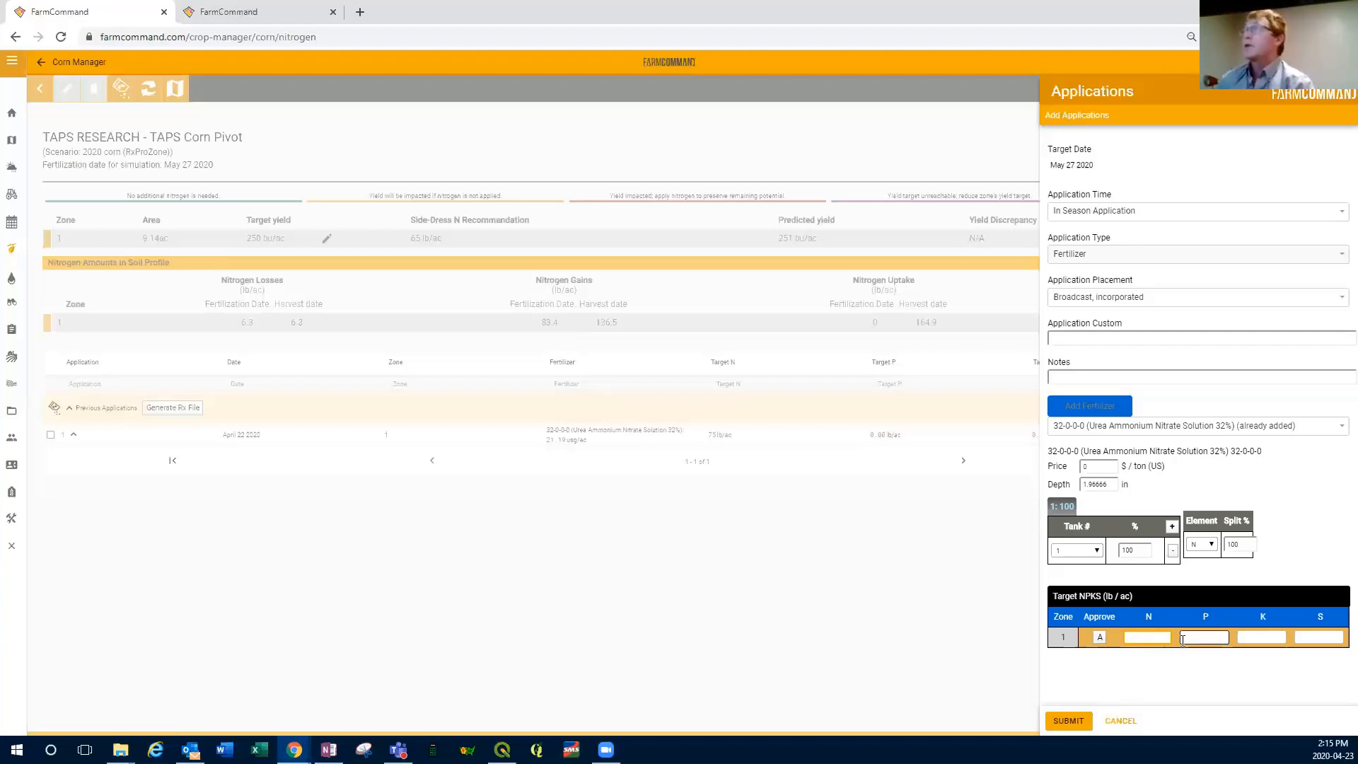
click(1131, 640)
text(65)
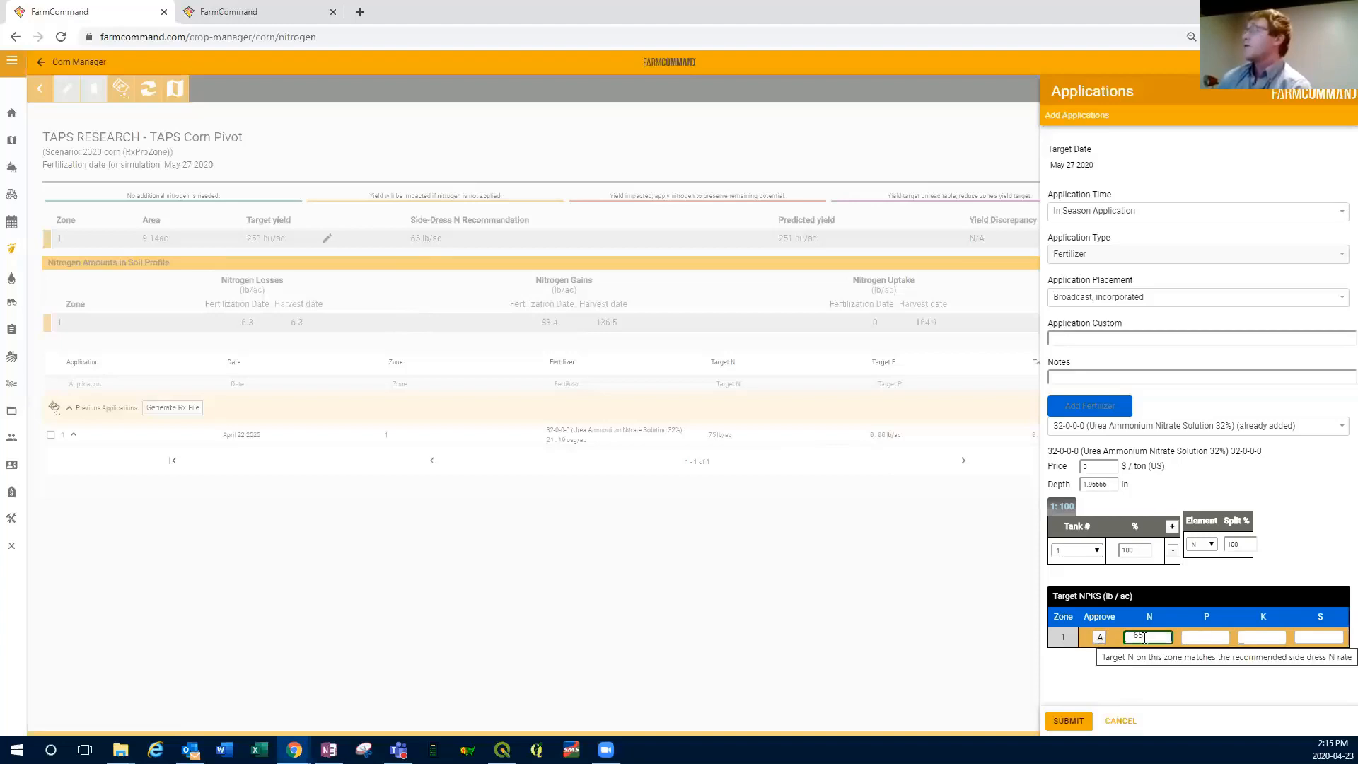
drag(1148, 637, 1126, 641)
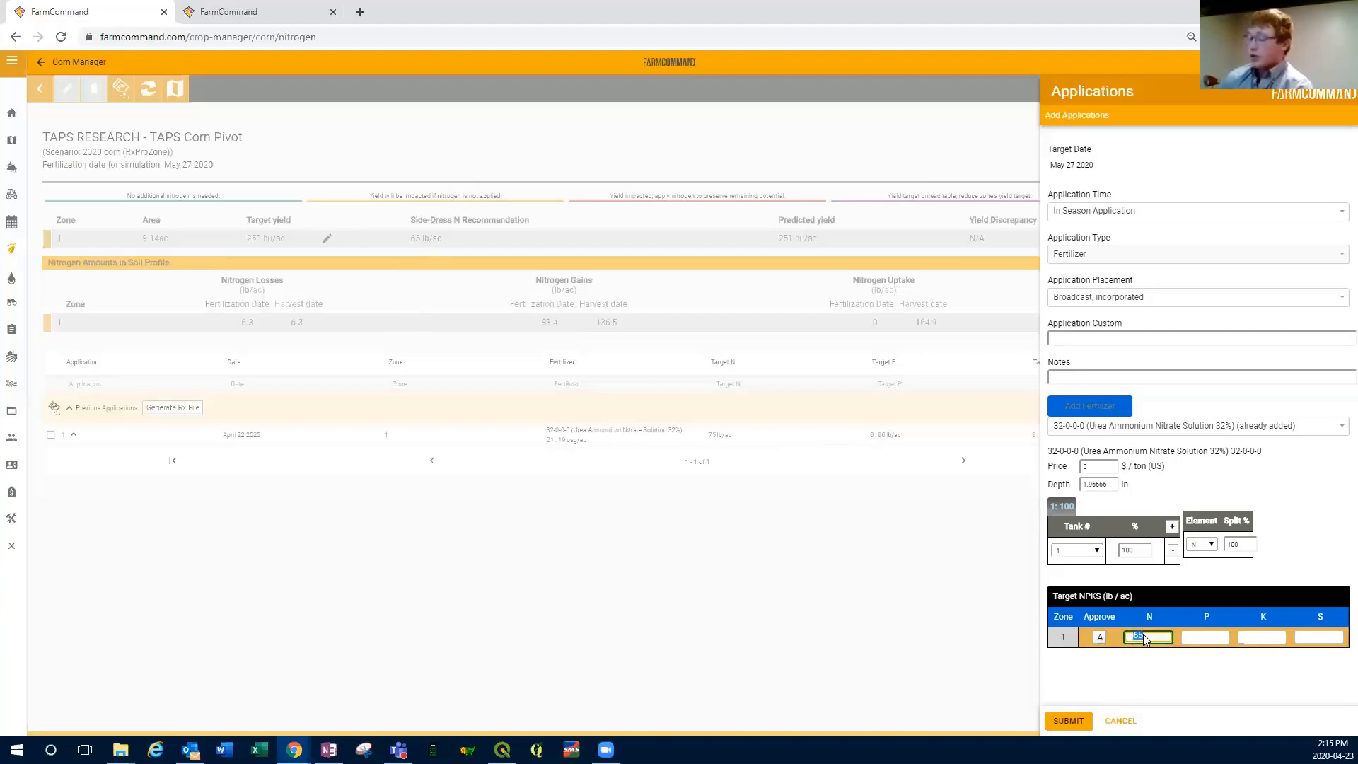
text(100)
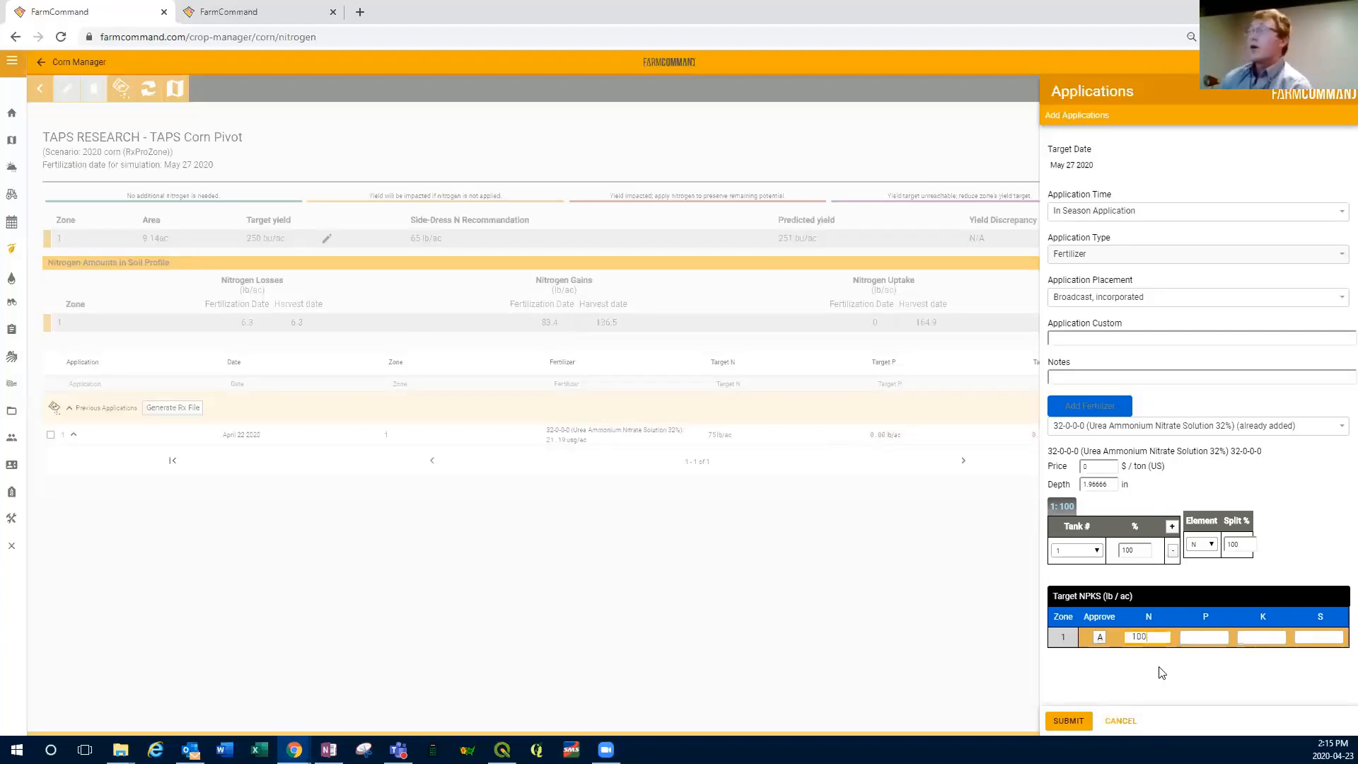
Step: Approve the recommended 65 lb/ac nitrogen rate for zone 1 and submit the application
click(1099, 637)
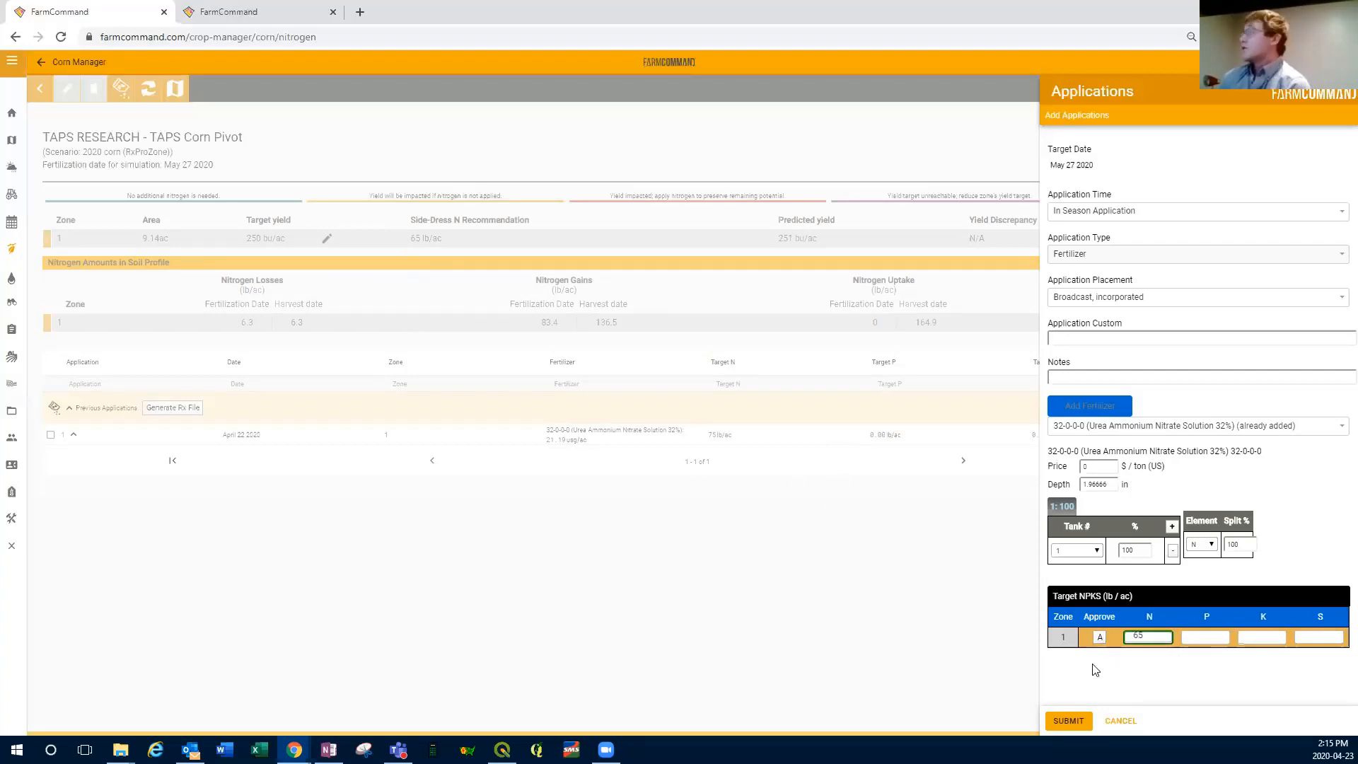
click(1078, 718)
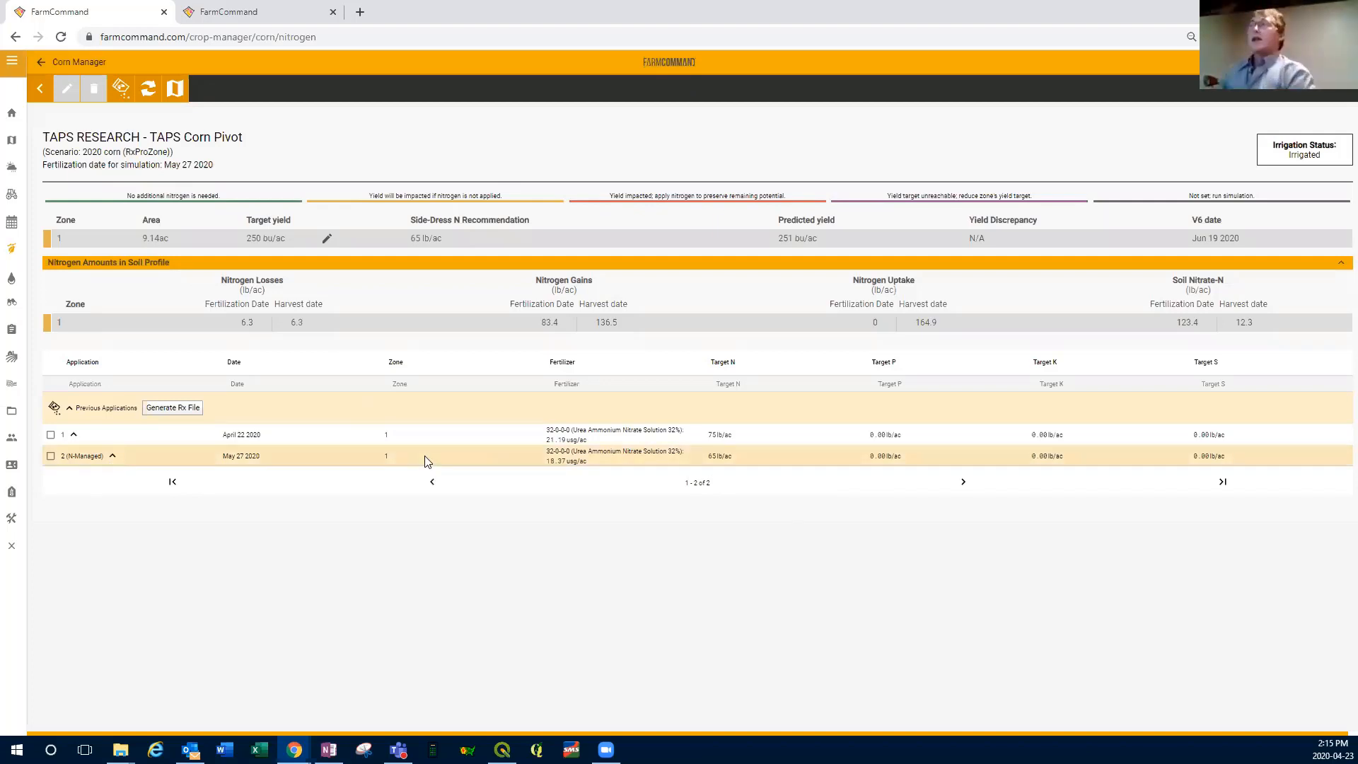
Step: Try Applied in irrigation water as the placement of another new application, and cancel that application
click(173, 89)
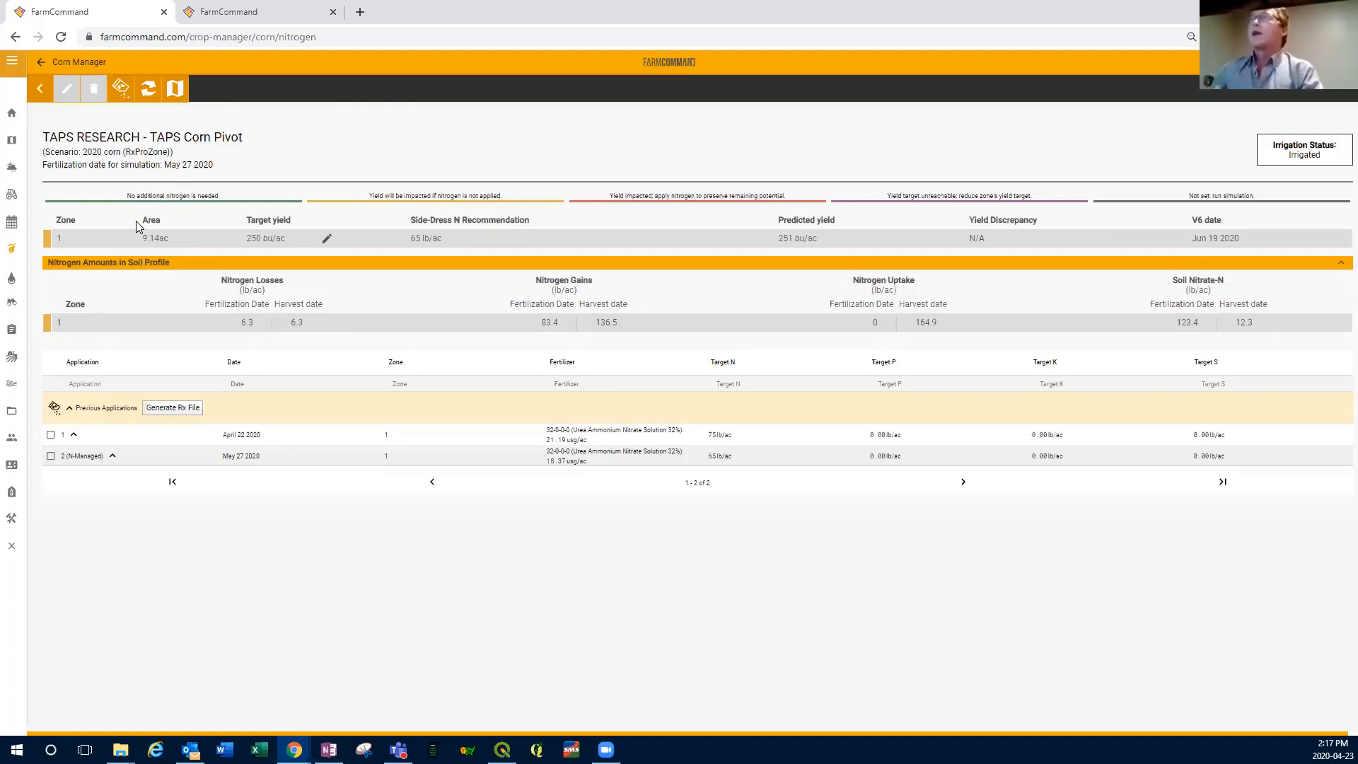
click(121, 88)
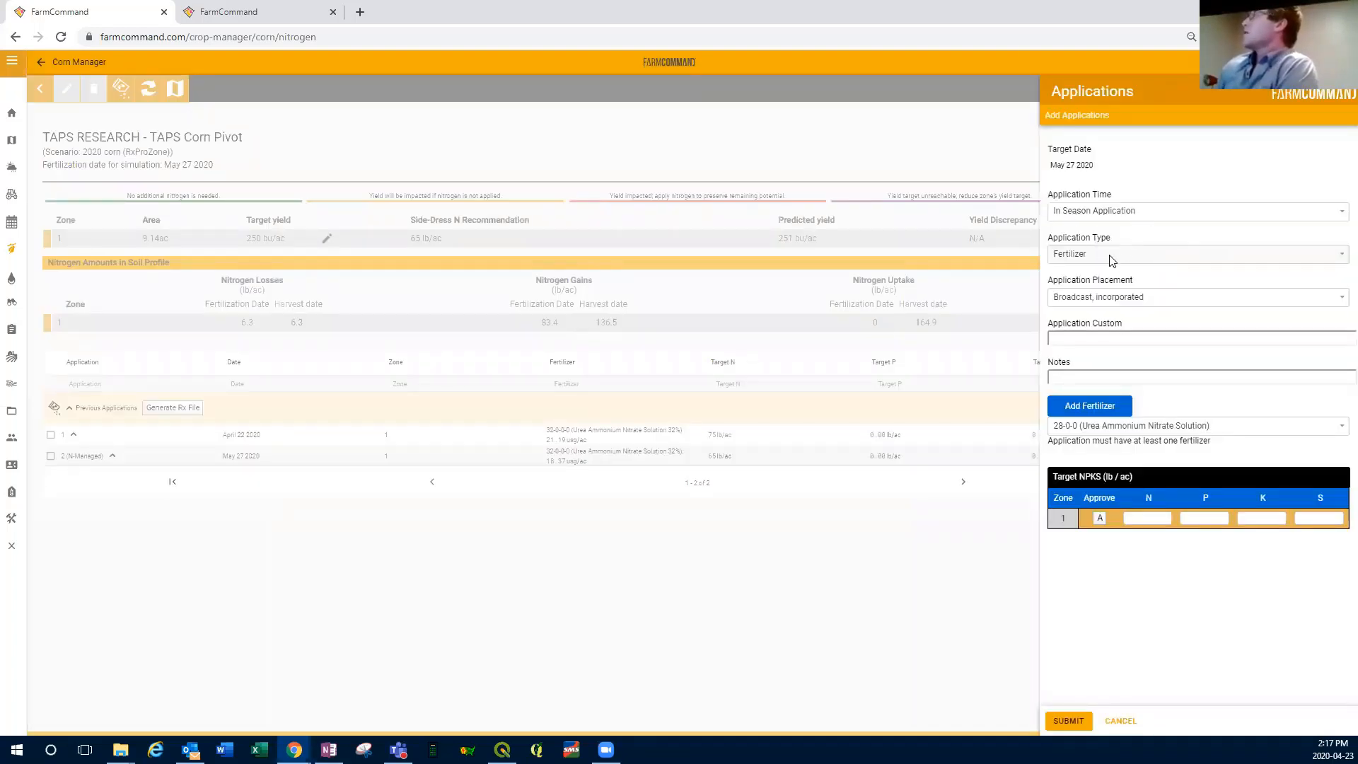
click(1339, 299)
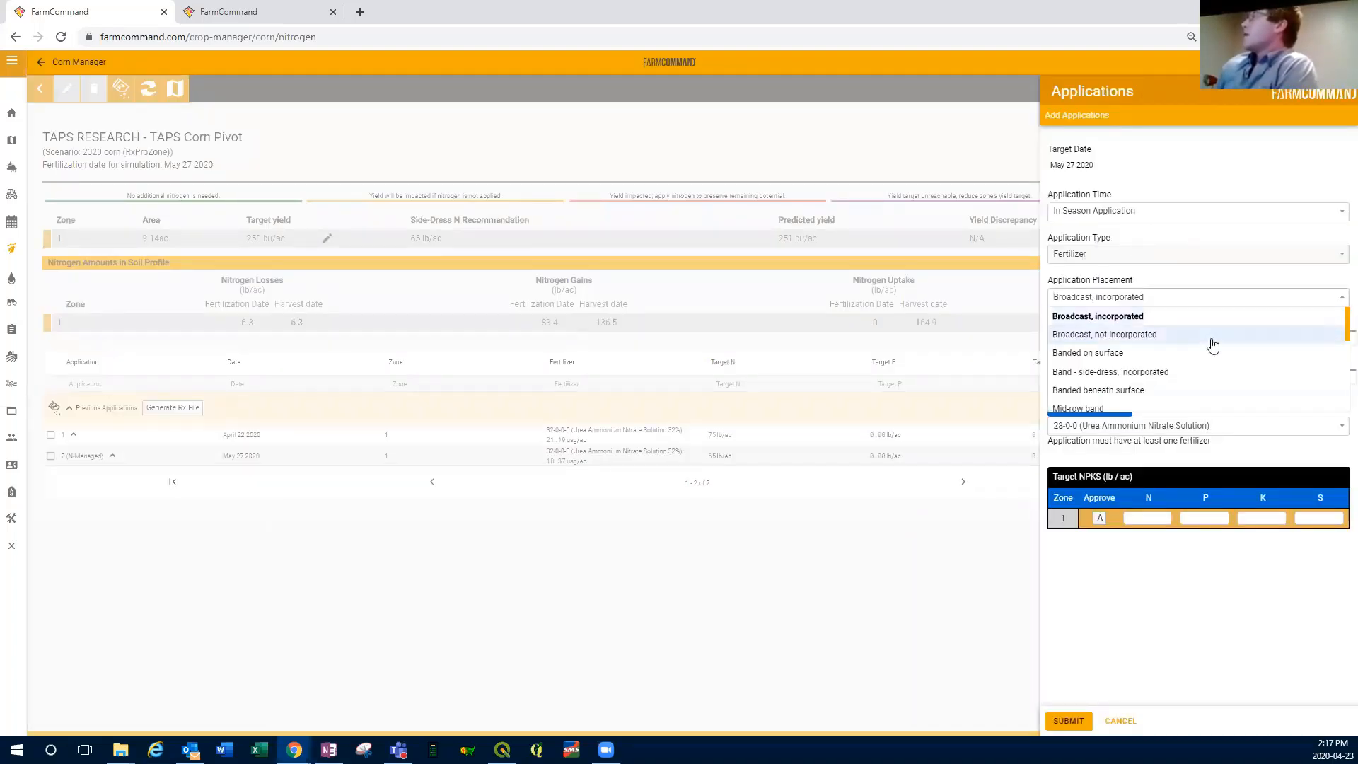
scroll(1200, 348, down, 5)
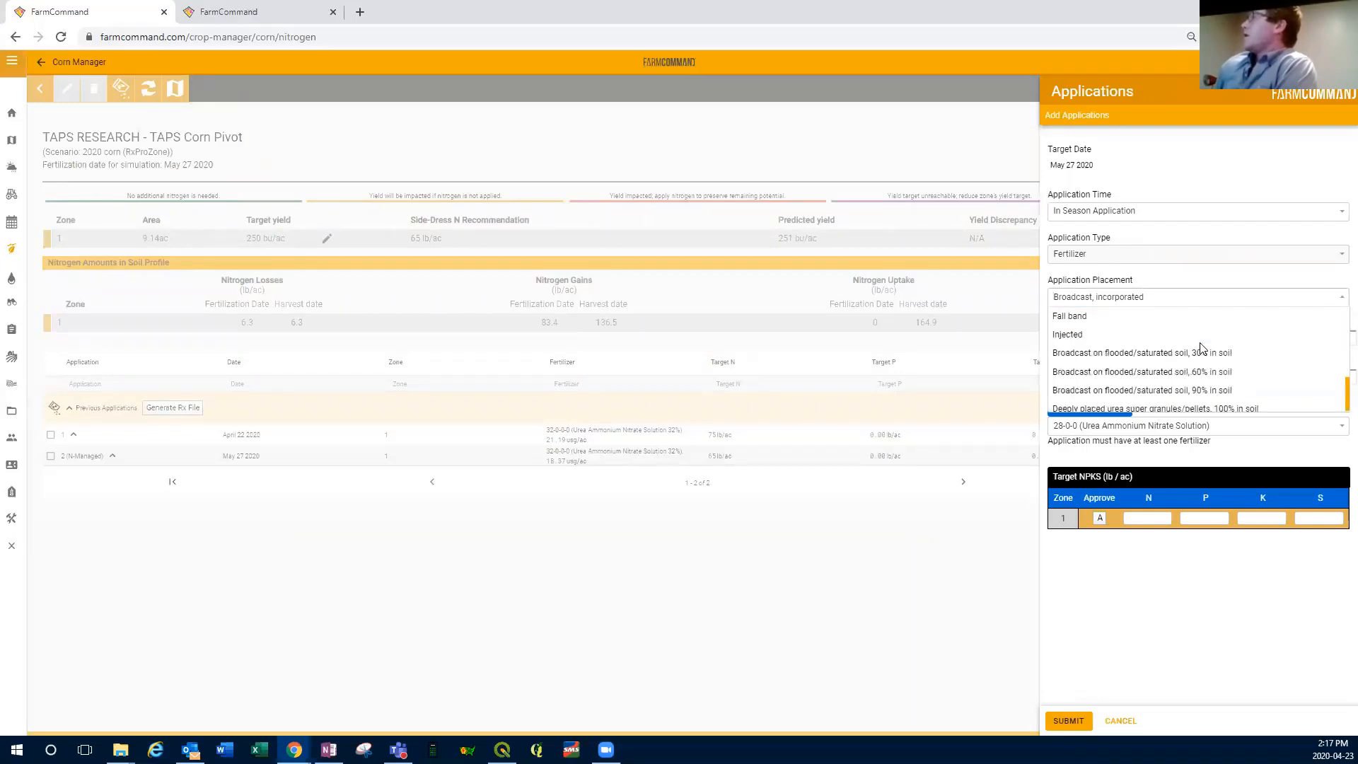
scroll(1076, 343, down, 5)
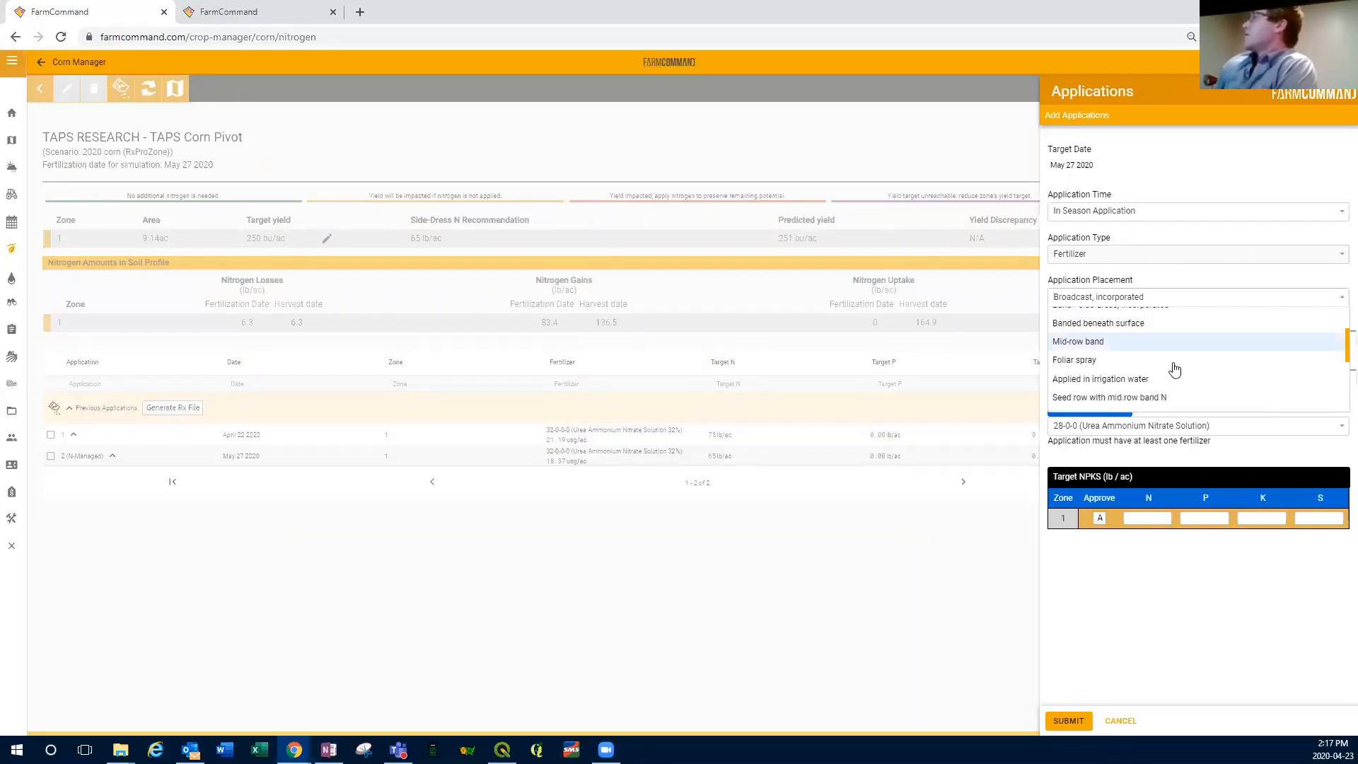
click(1121, 379)
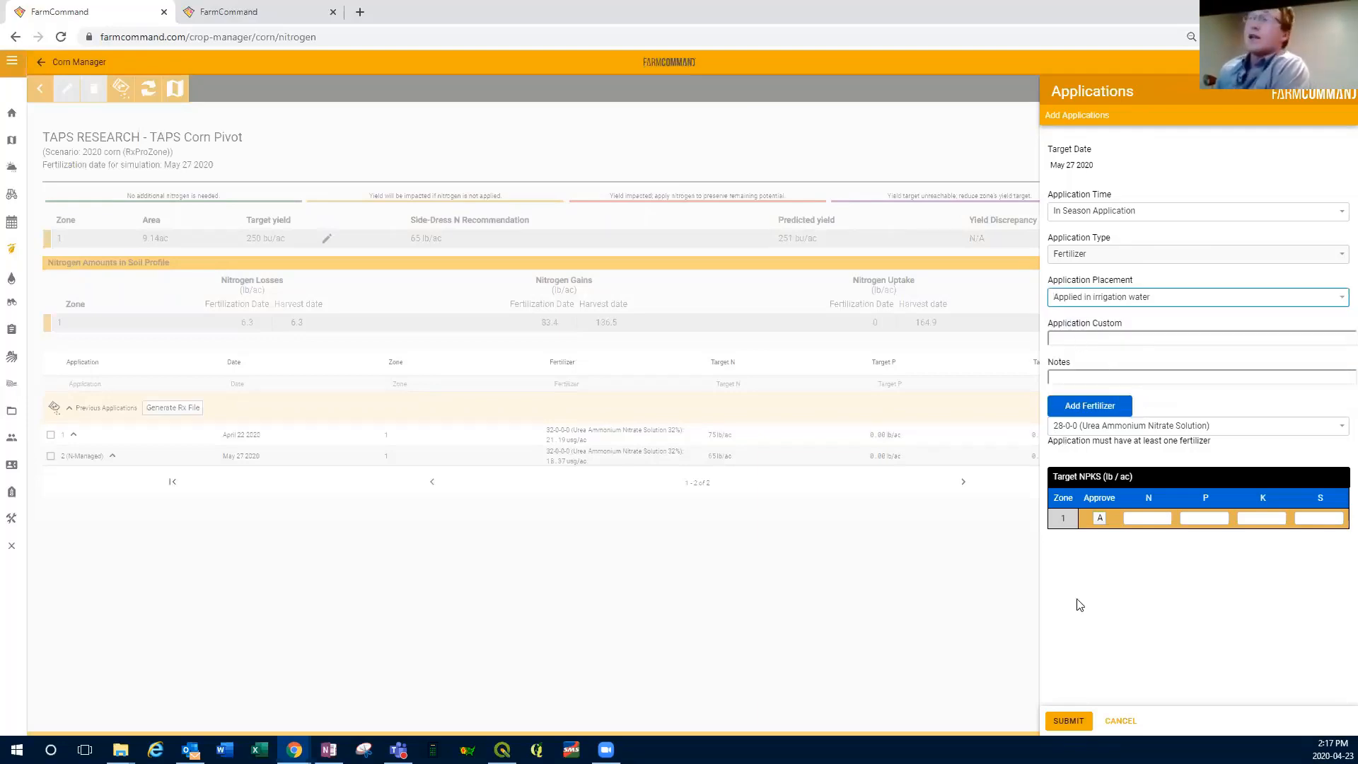
click(1121, 721)
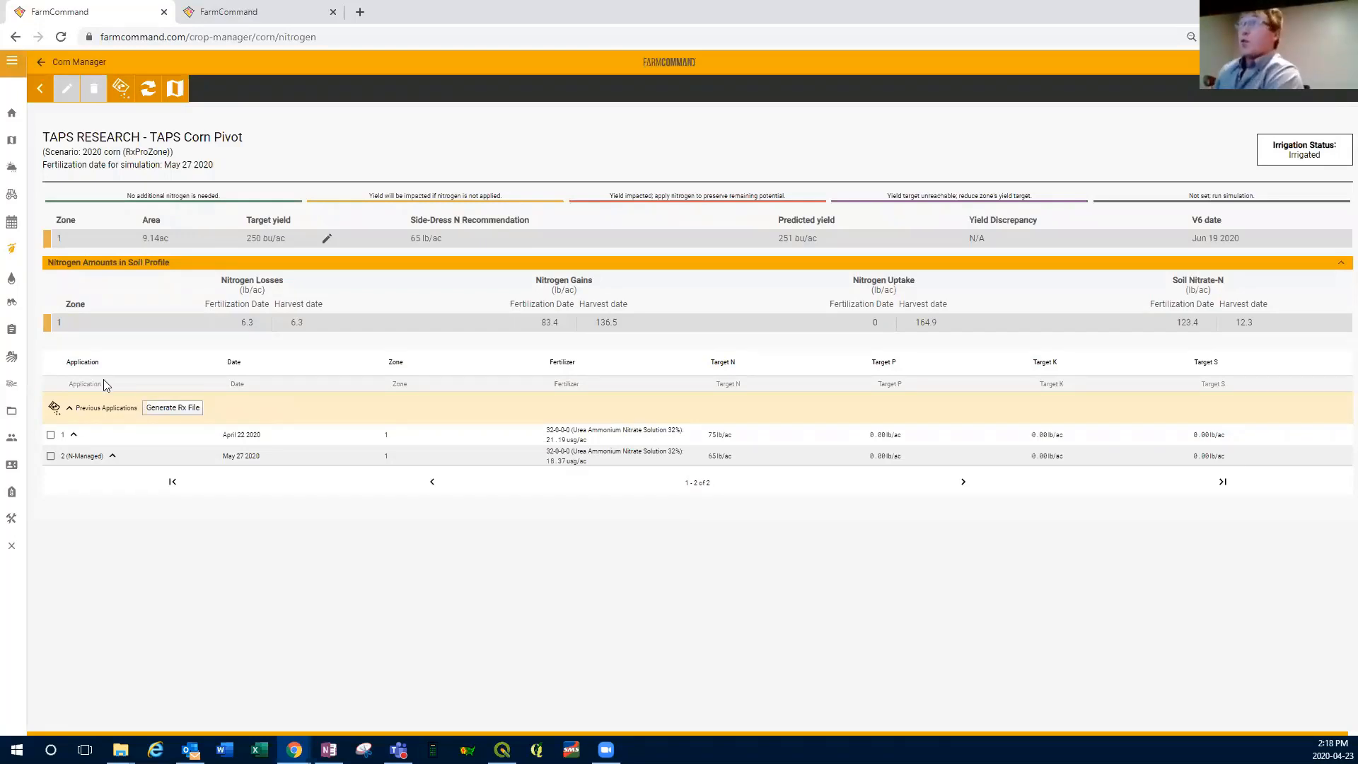
Step: Open the TAPS Pivot Corn field's edit form in the Assets Manager and select its yield target value
click(12, 384)
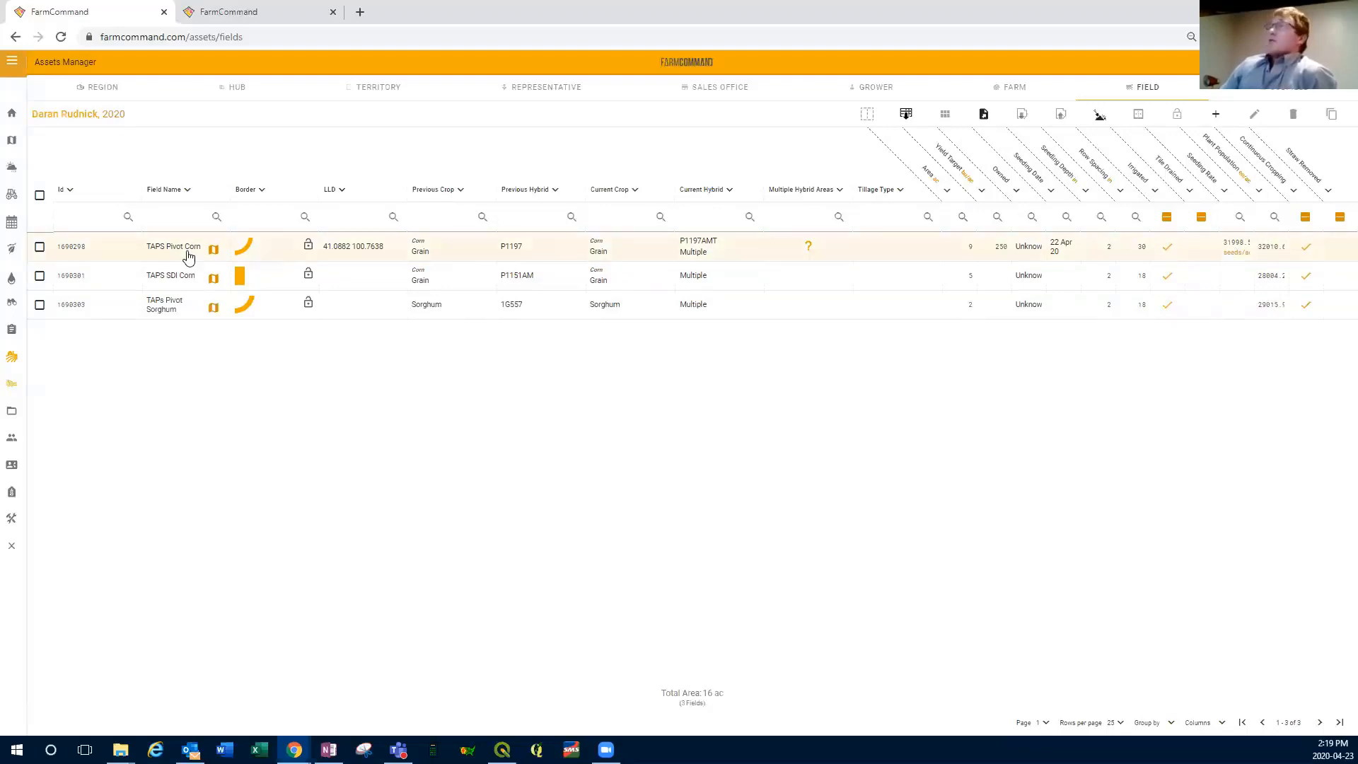
click(41, 247)
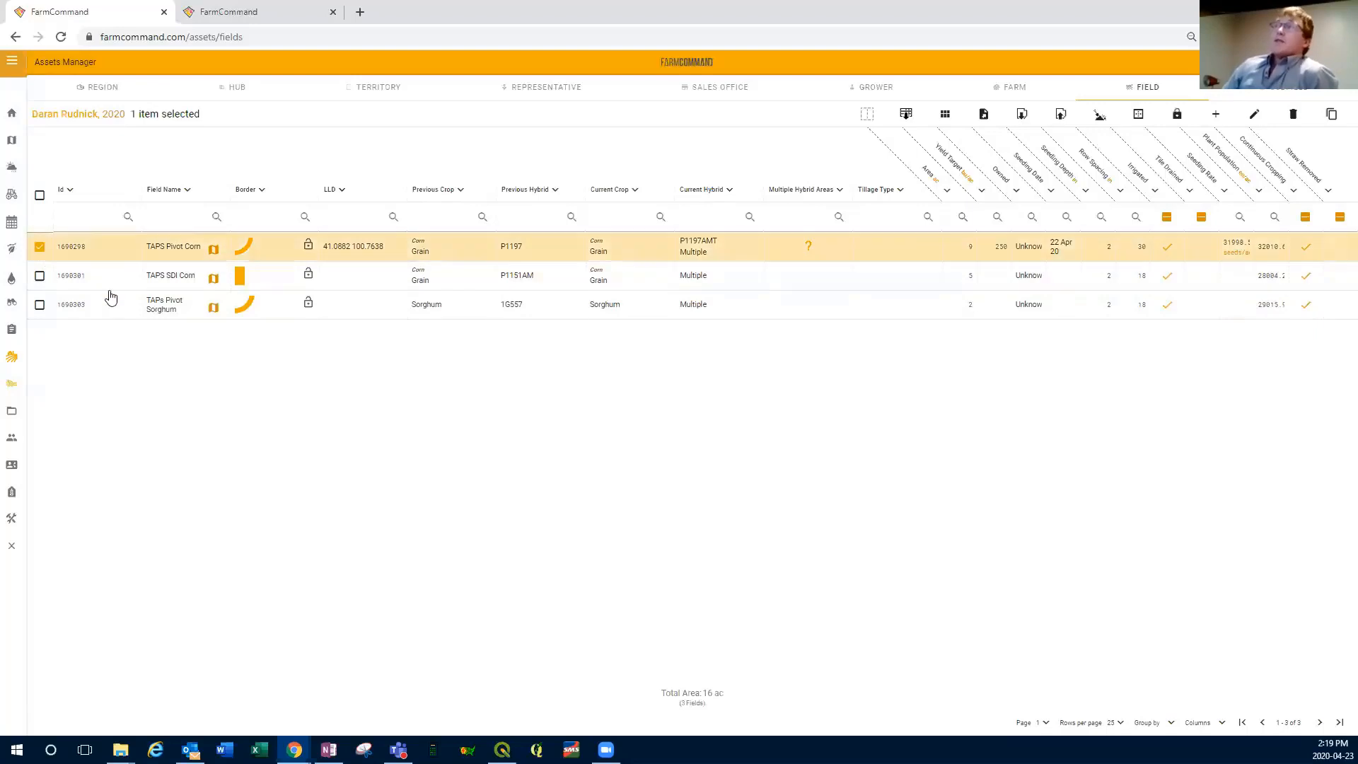
click(1253, 117)
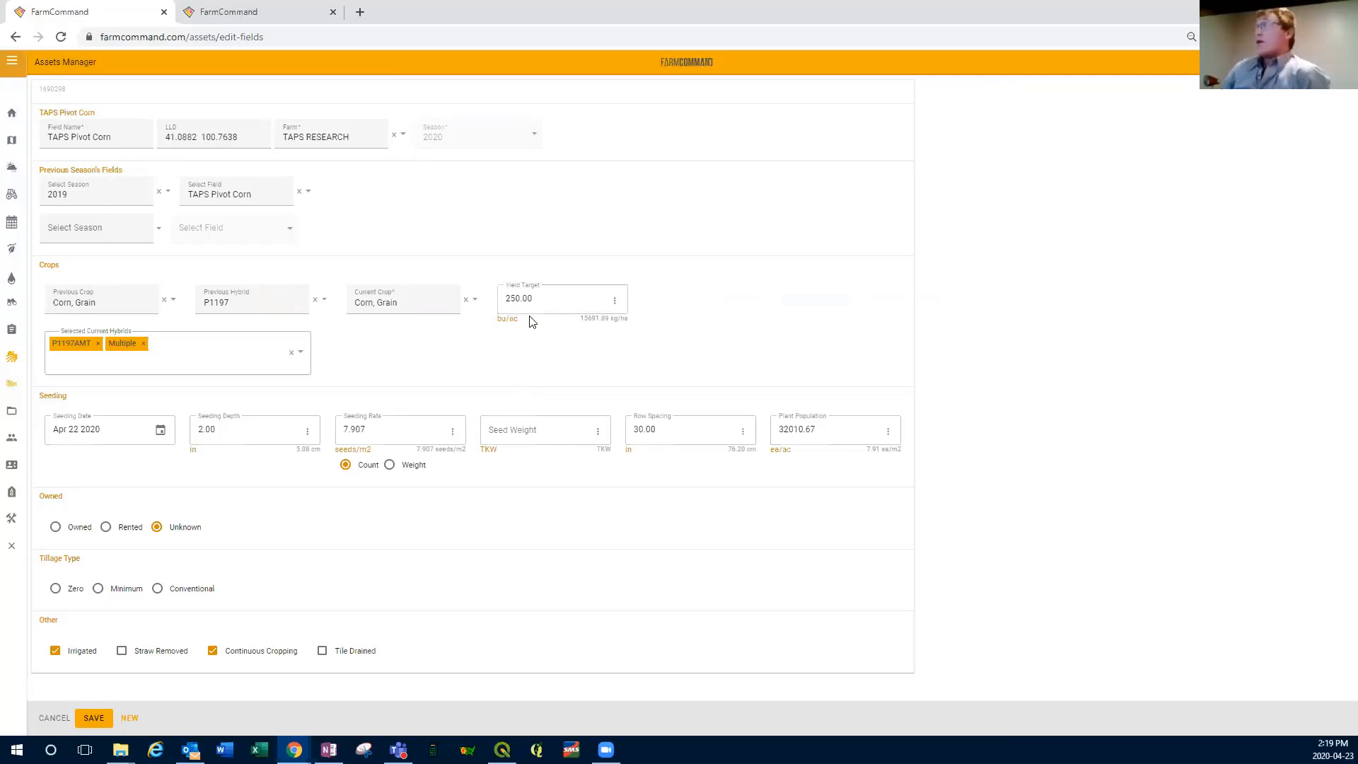
double_click(556, 302)
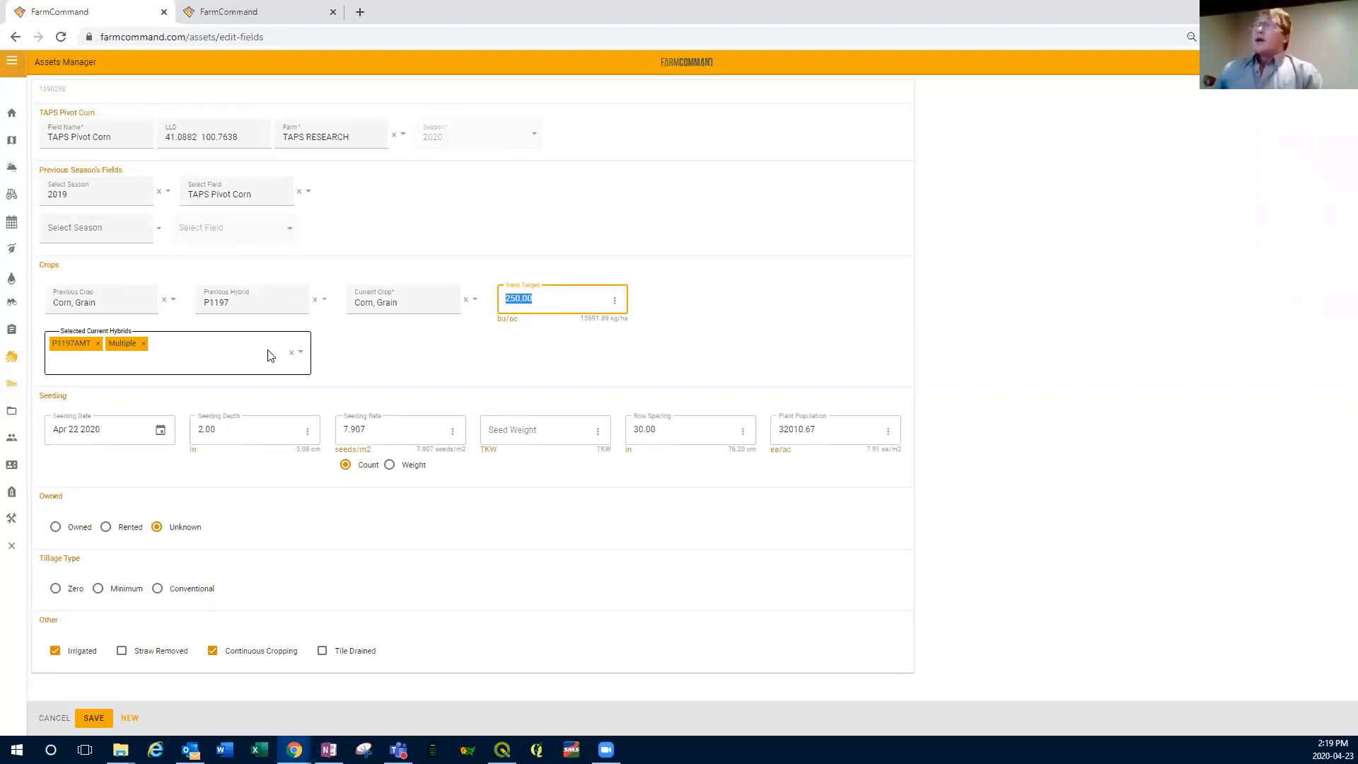
Step: Check the available hybrids for the current crop and set the field's seeding date to Apr 24 2020
click(300, 353)
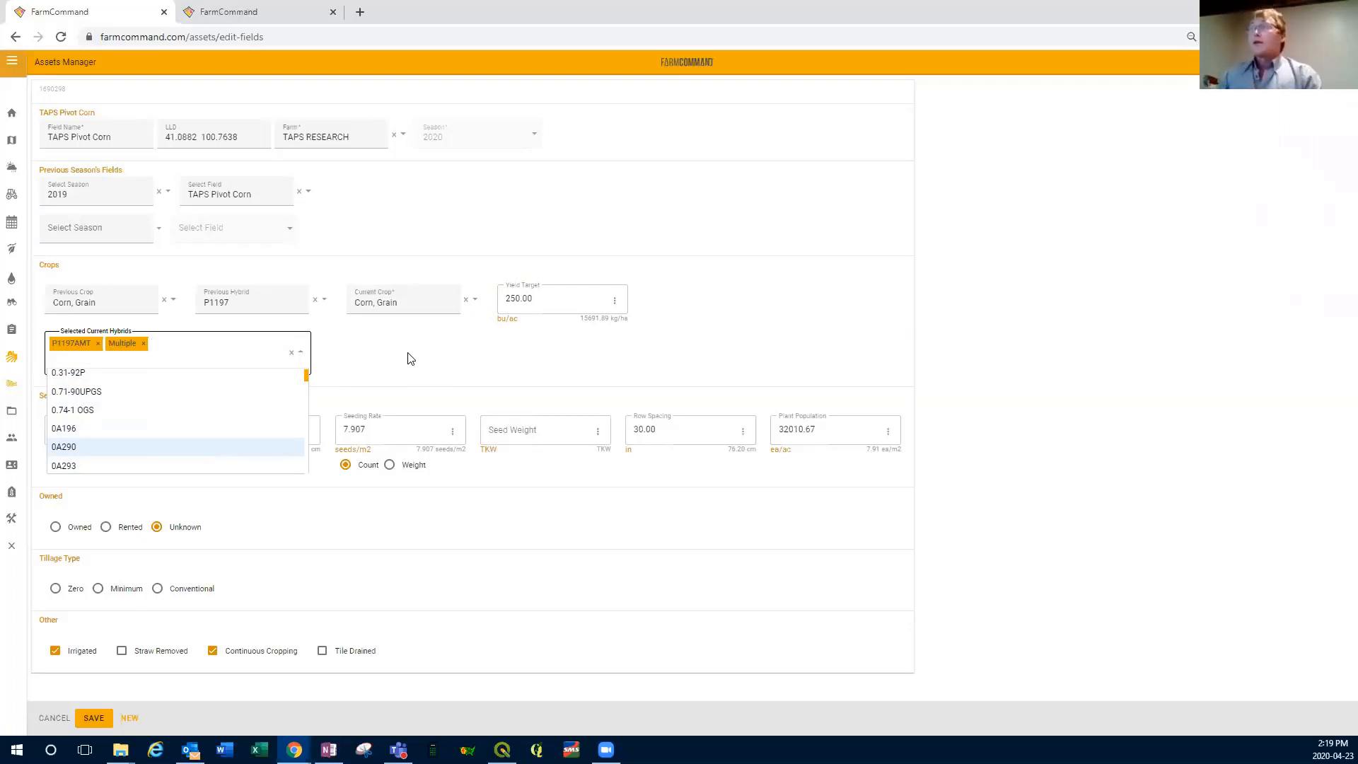
click(408, 380)
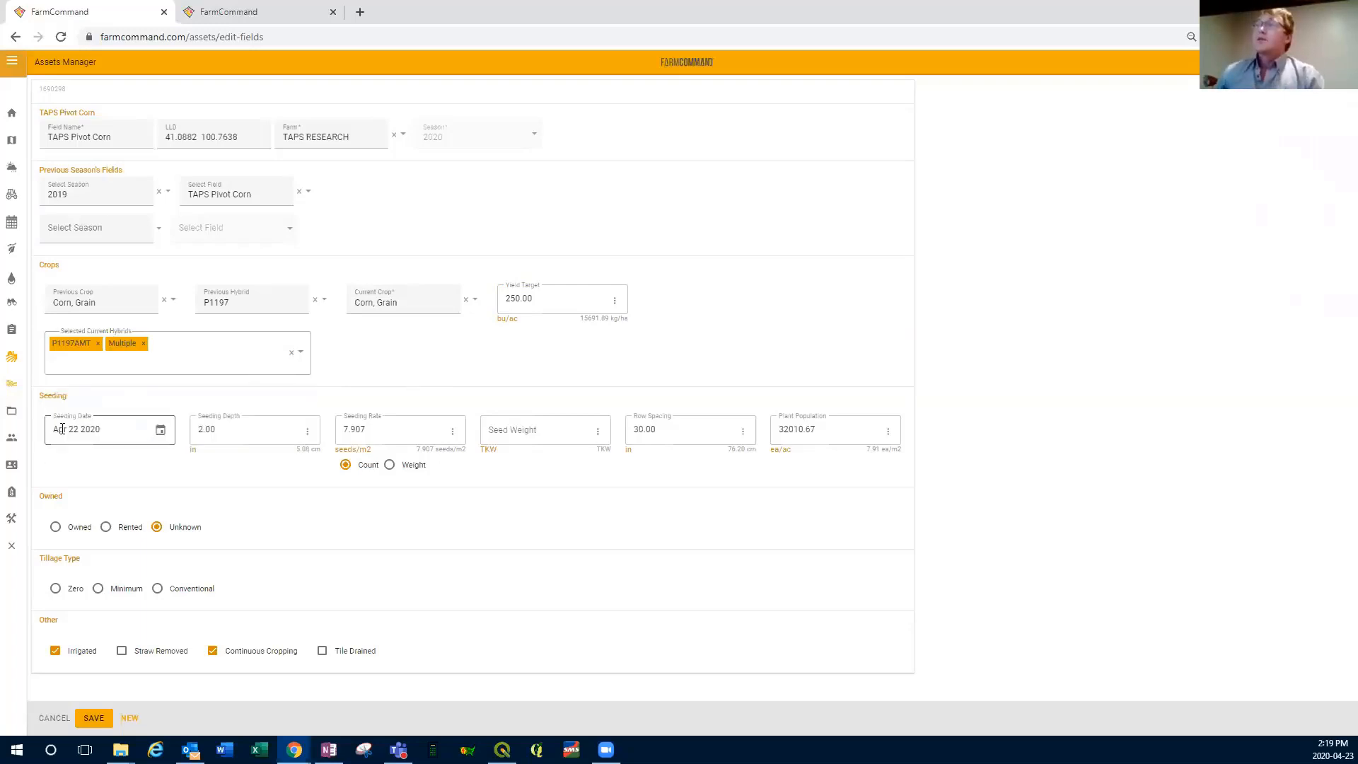
click(161, 432)
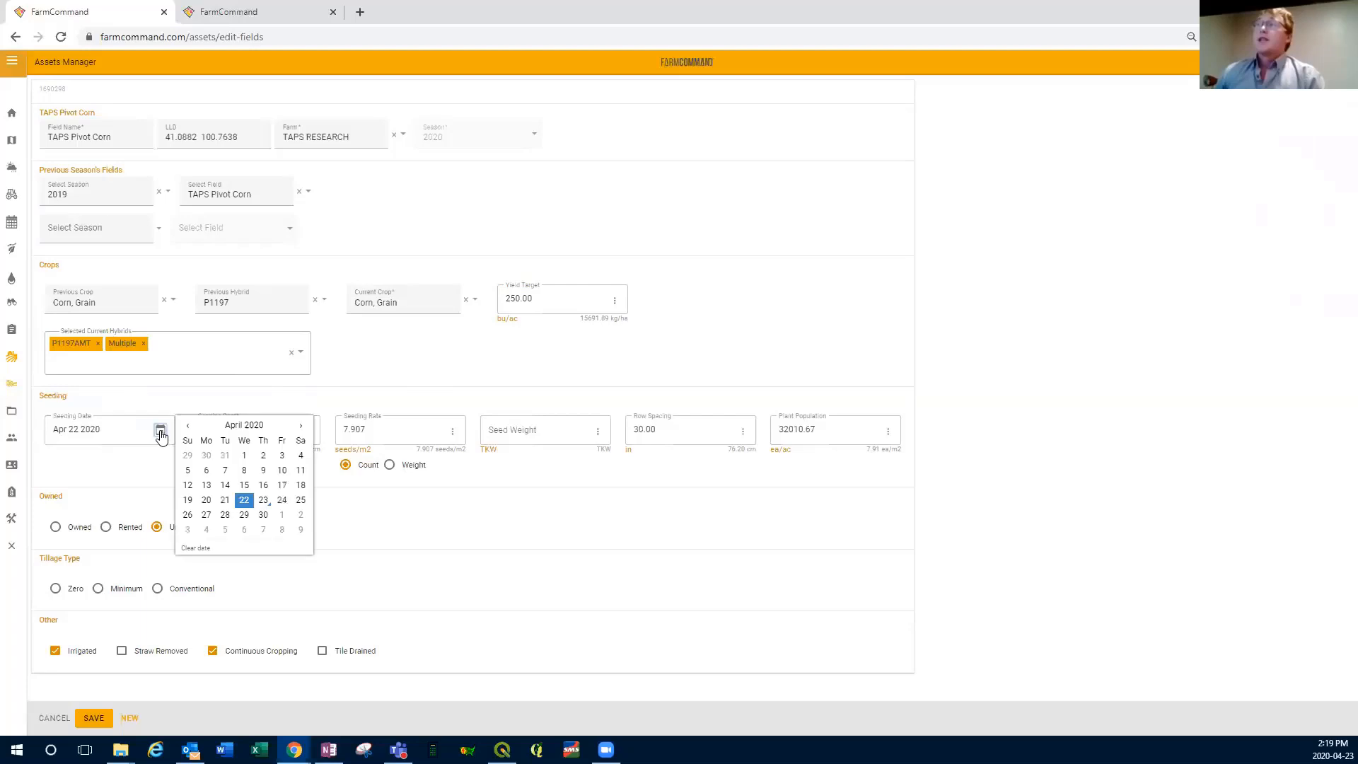
click(282, 502)
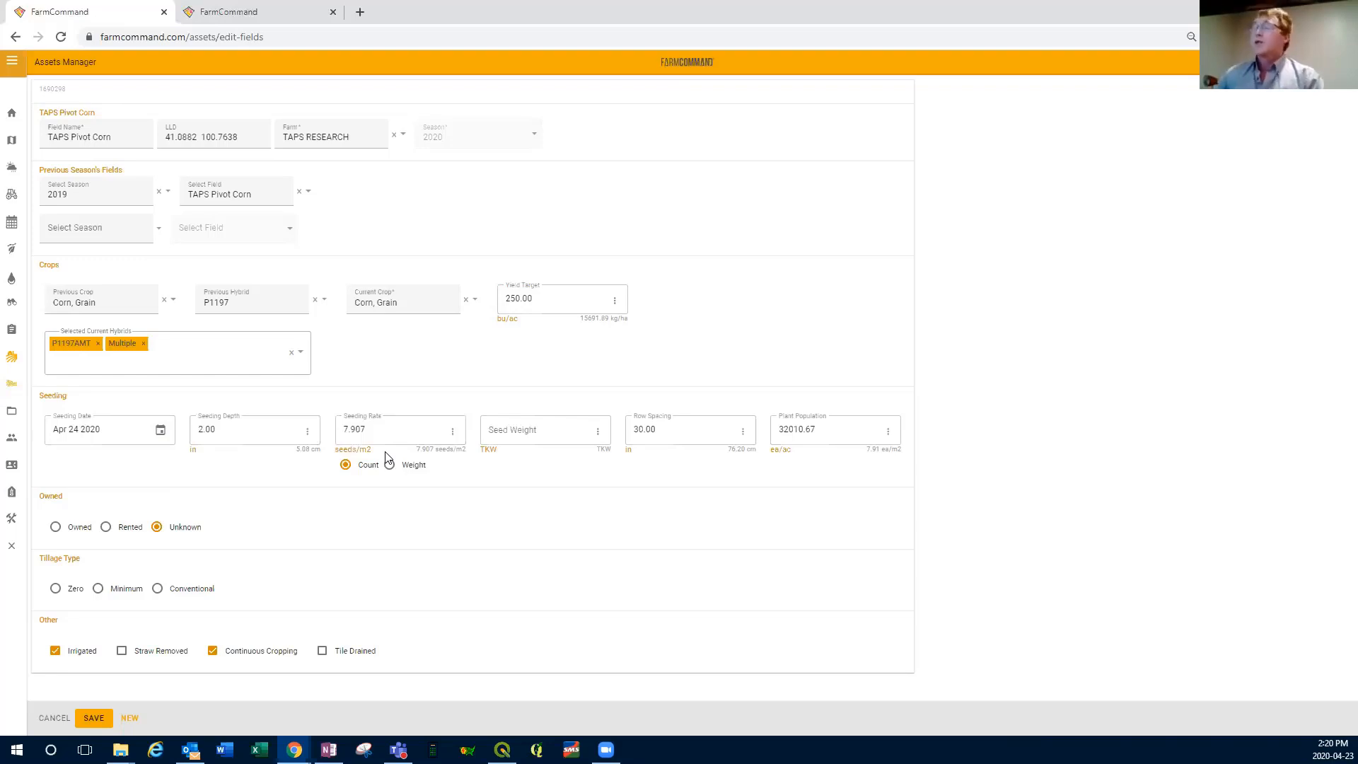
Step: Change the seeding rate unit to seeds per acre and set the rate to 32000
click(453, 432)
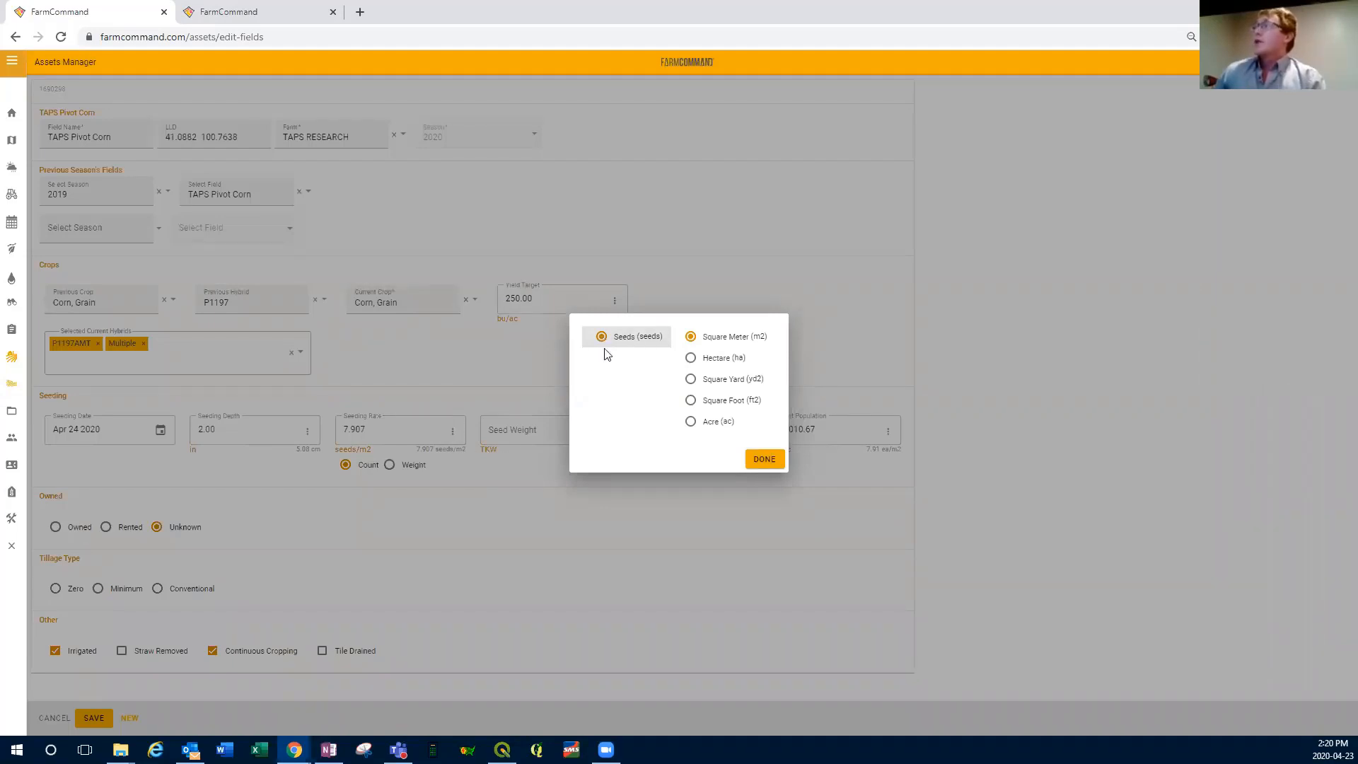
click(742, 421)
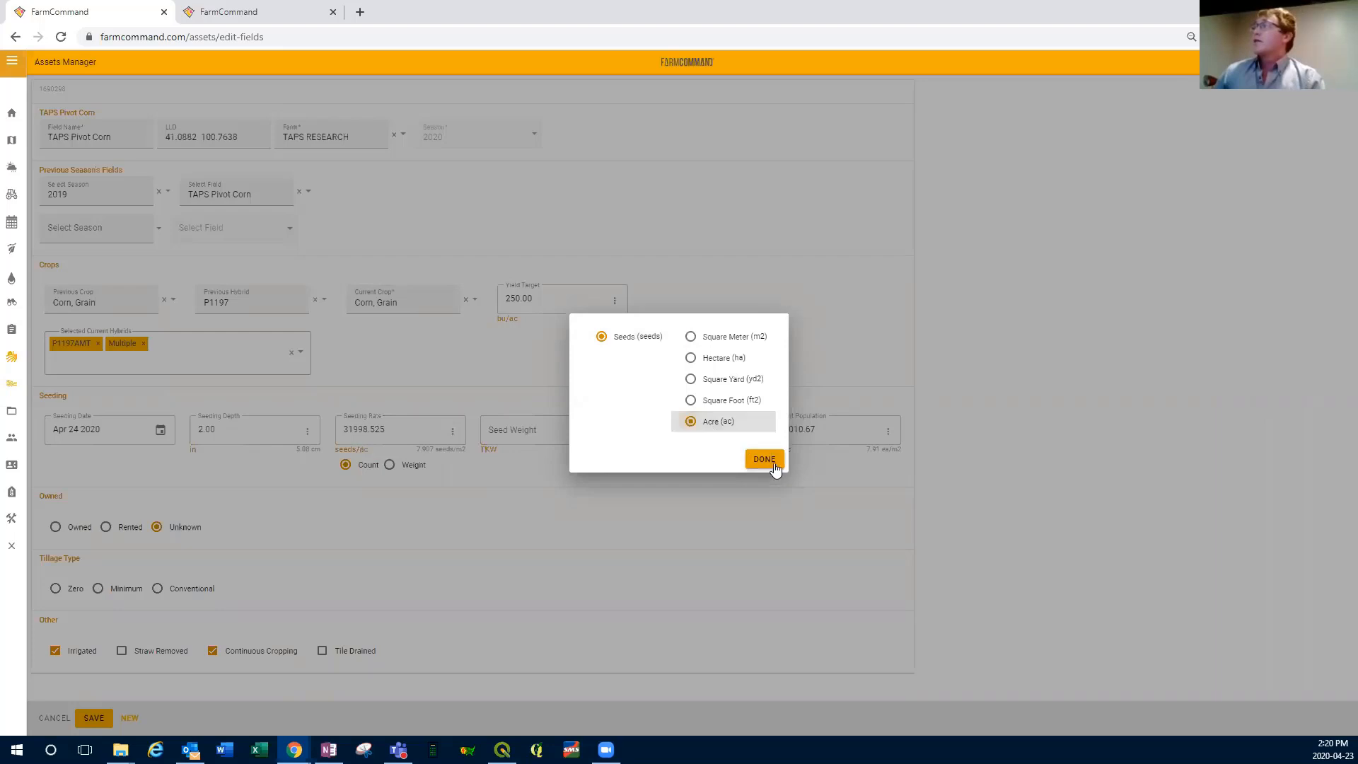
click(763, 459)
click(383, 422)
double_click(383, 422)
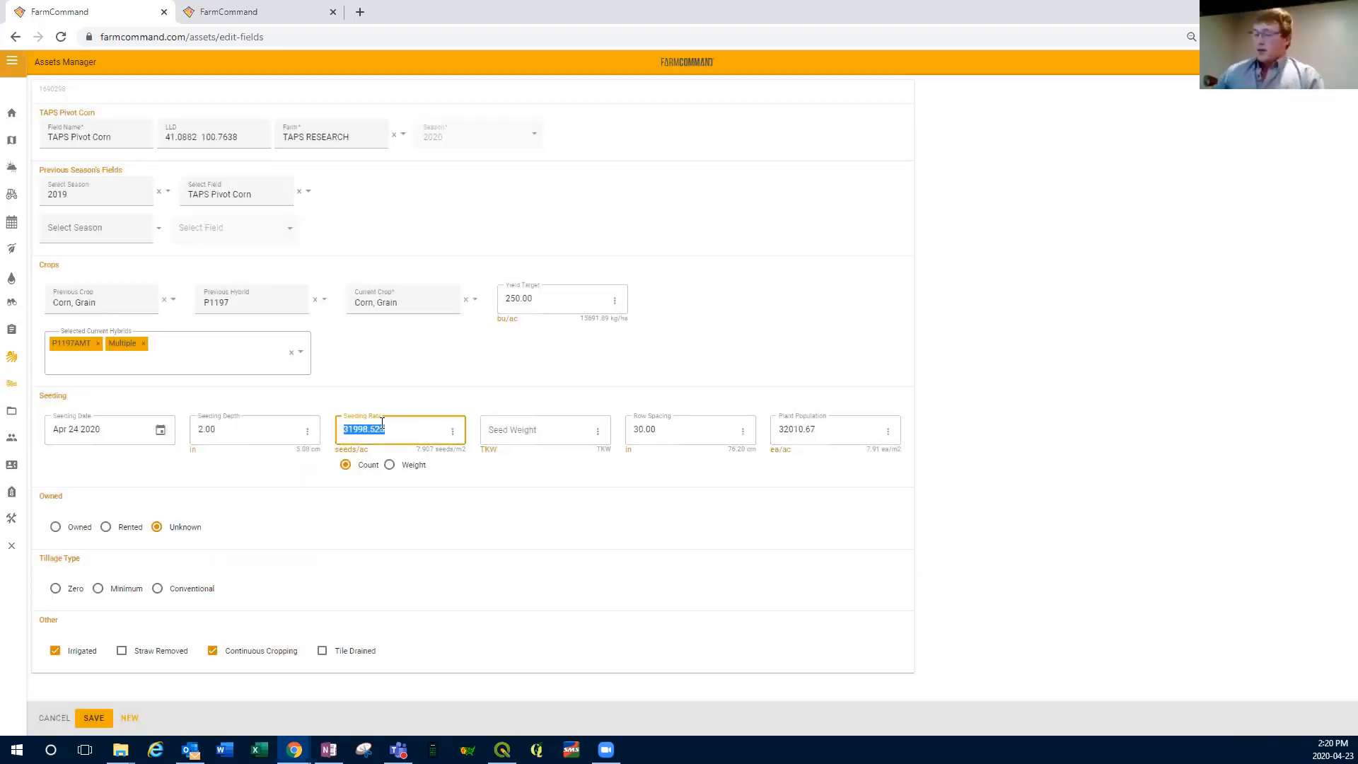
text(32000)
click(365, 477)
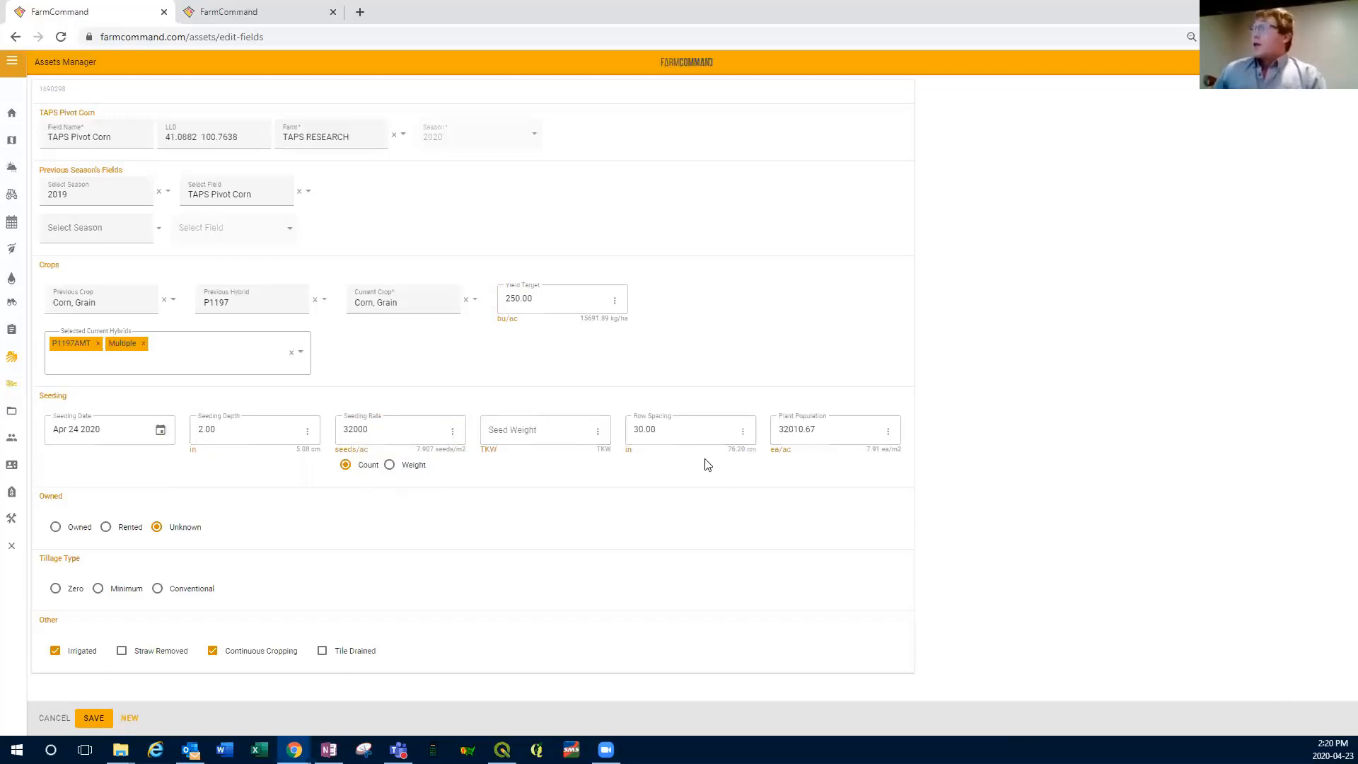
Step: Set the plant population to 32000 ea/ac and the tillage type to Zero, and save the field
double_click(825, 433)
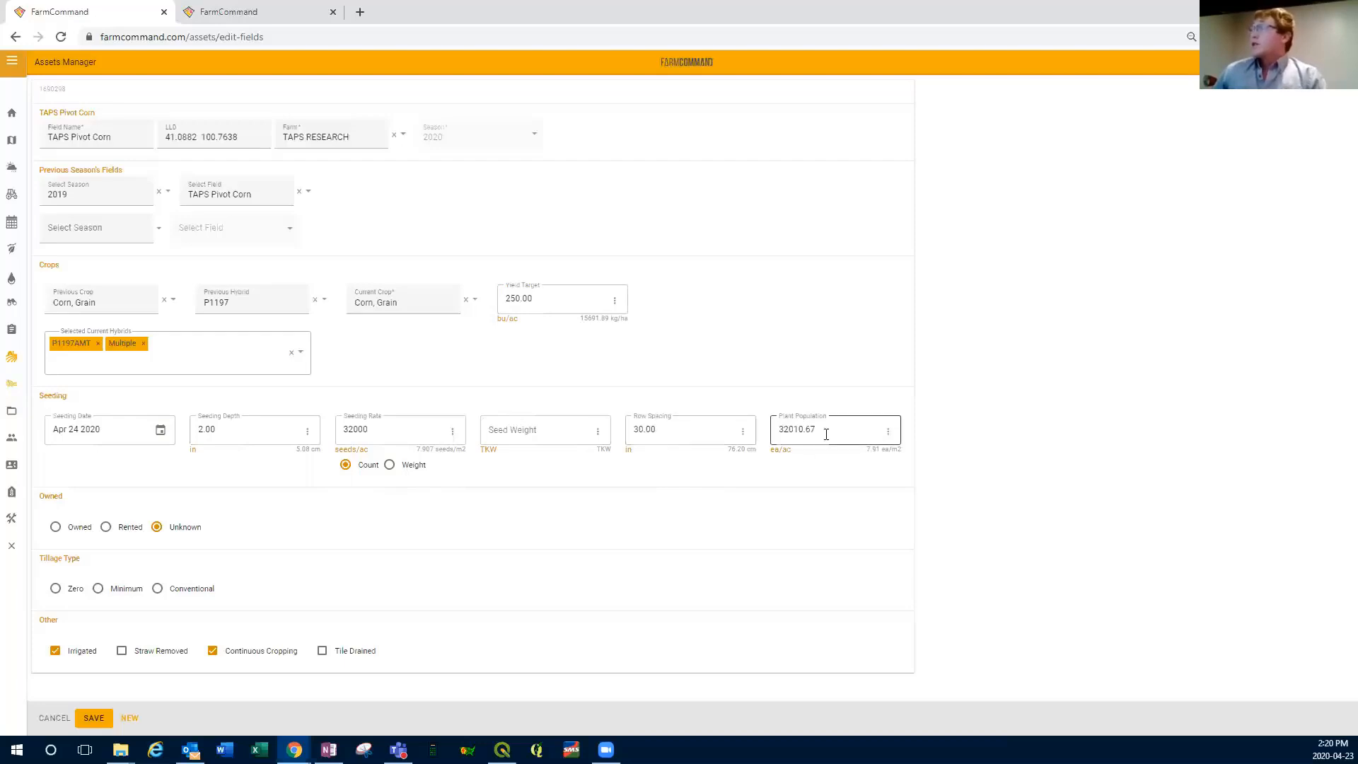
text(32000)
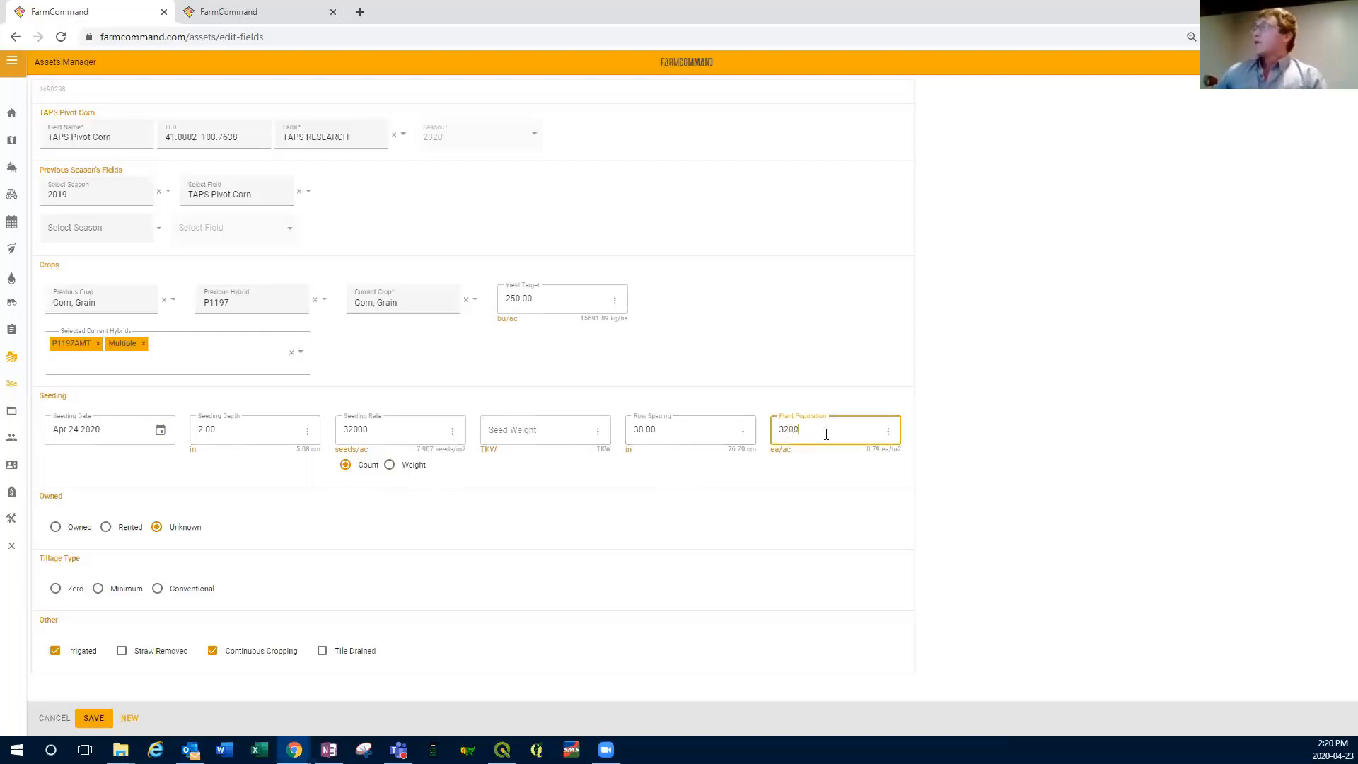
click(785, 486)
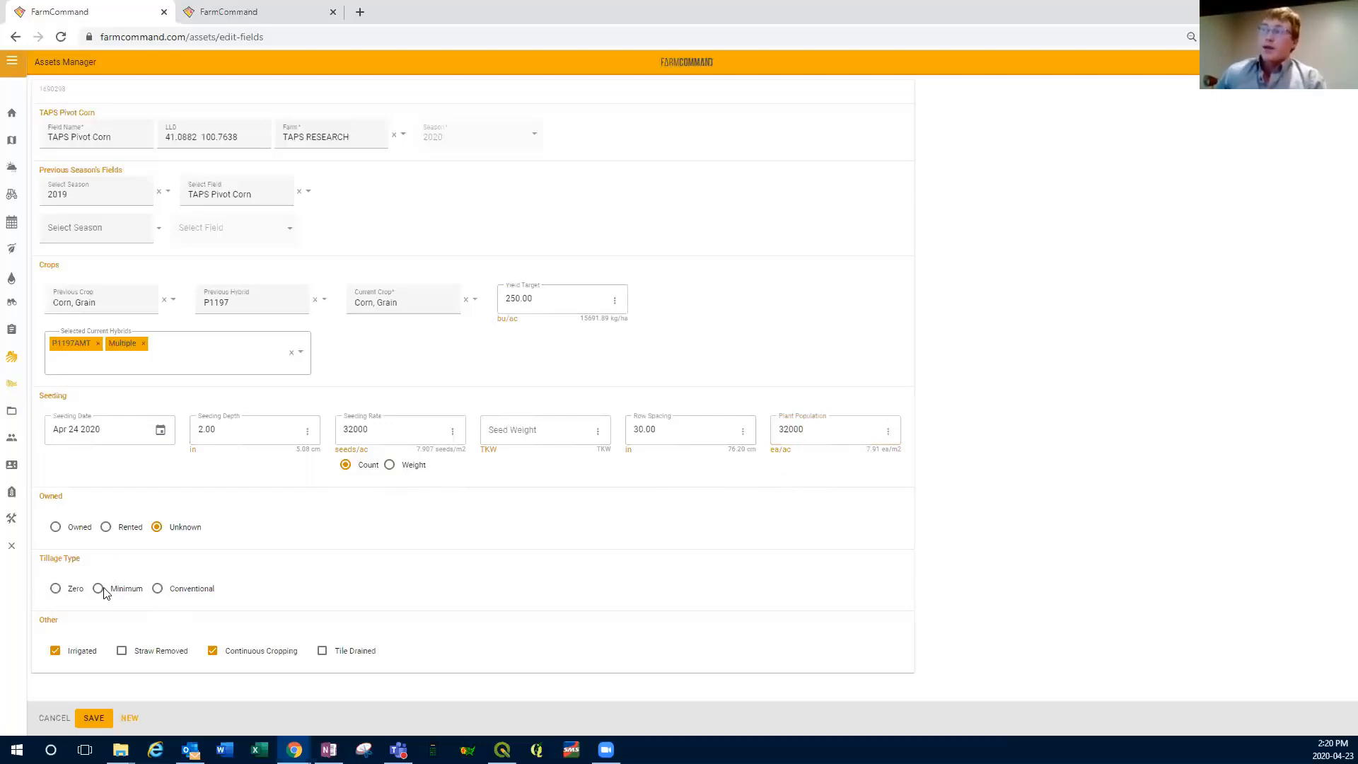
click(56, 593)
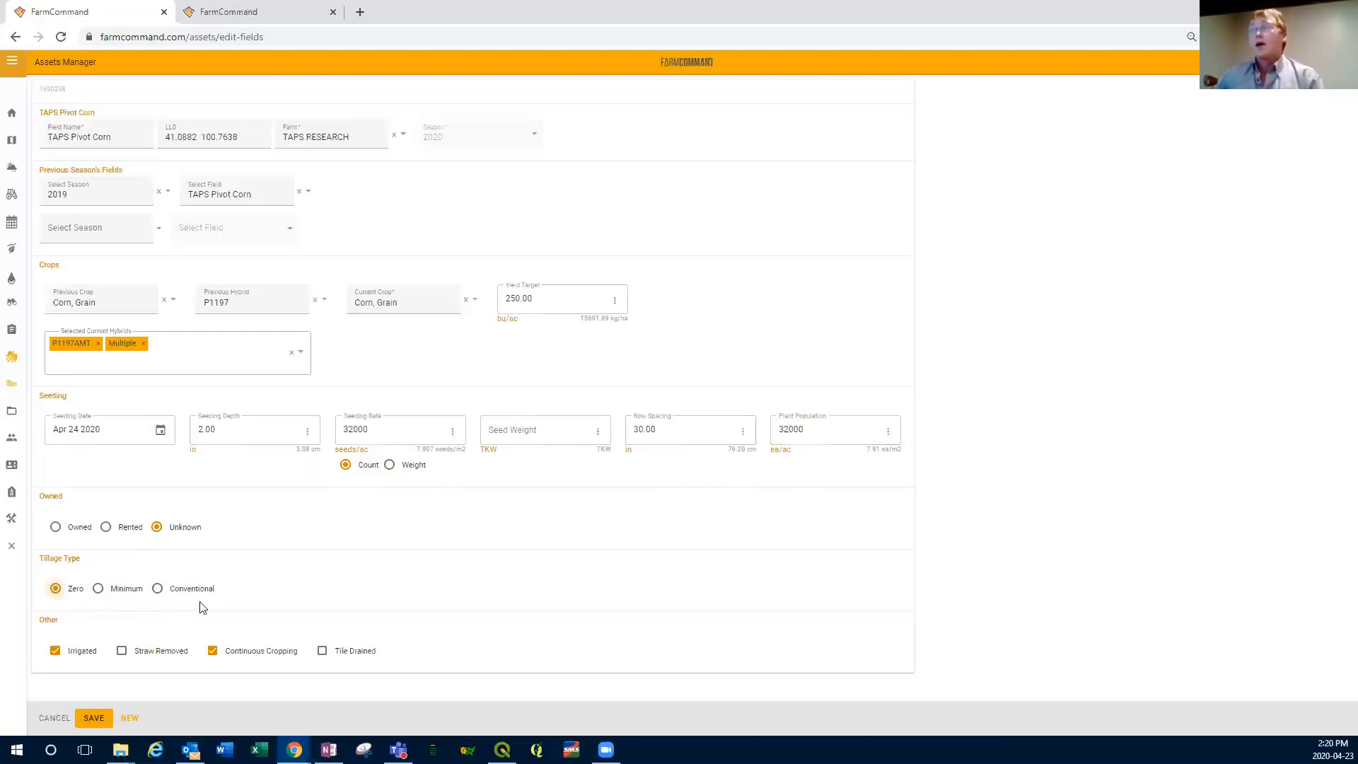
click(93, 719)
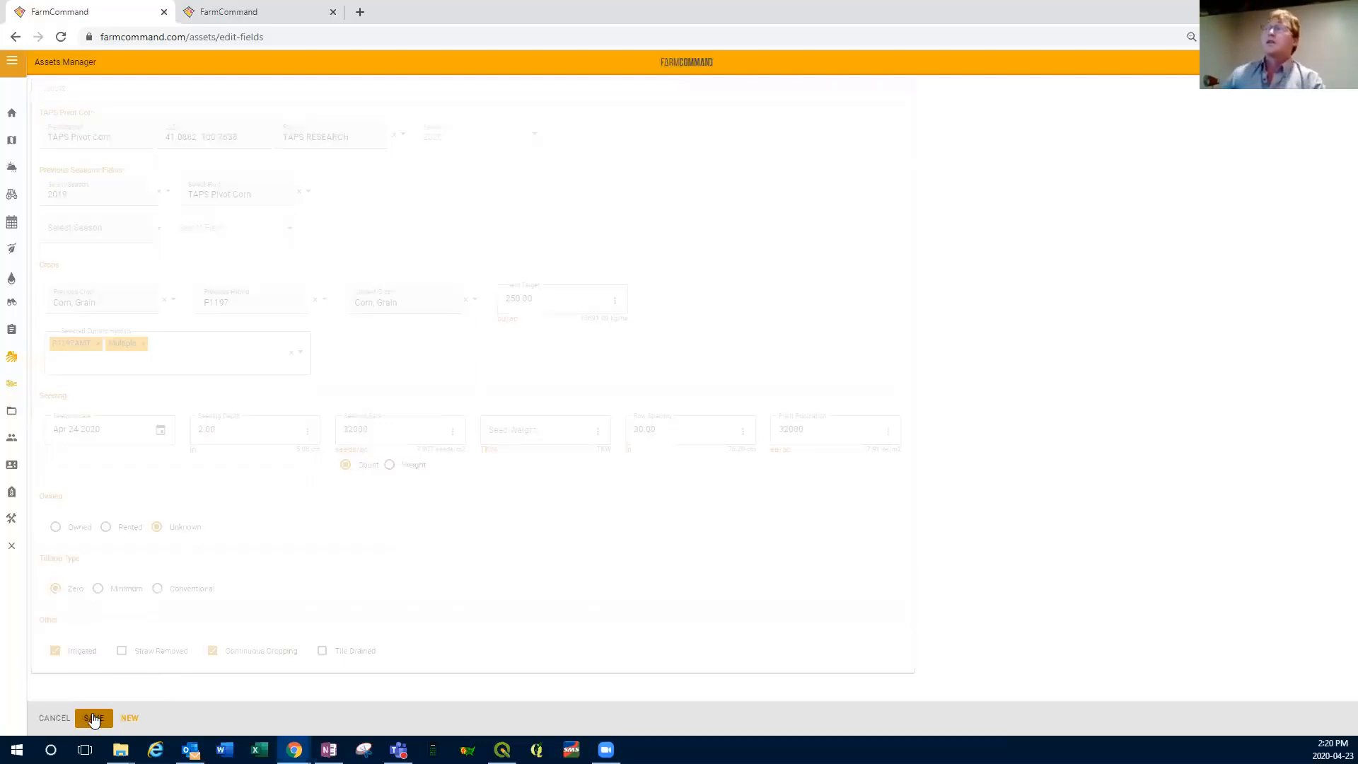